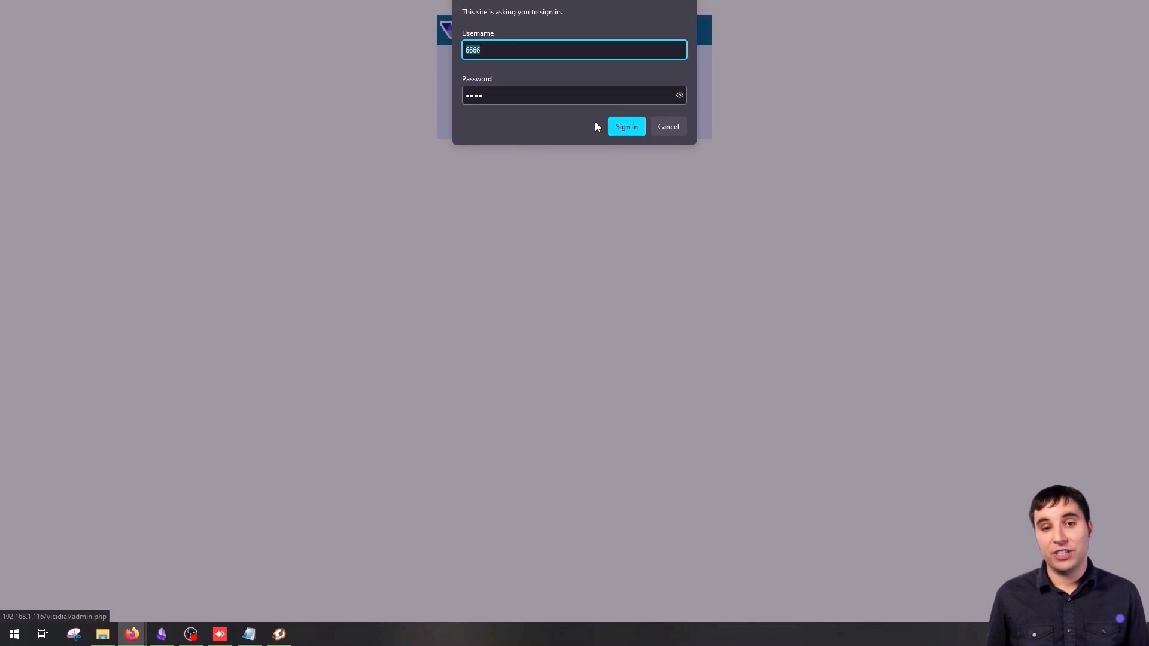
# - Sign in to VICIdial administration with the admin credentials to reach the system summary
pyautogui.click(627, 126)
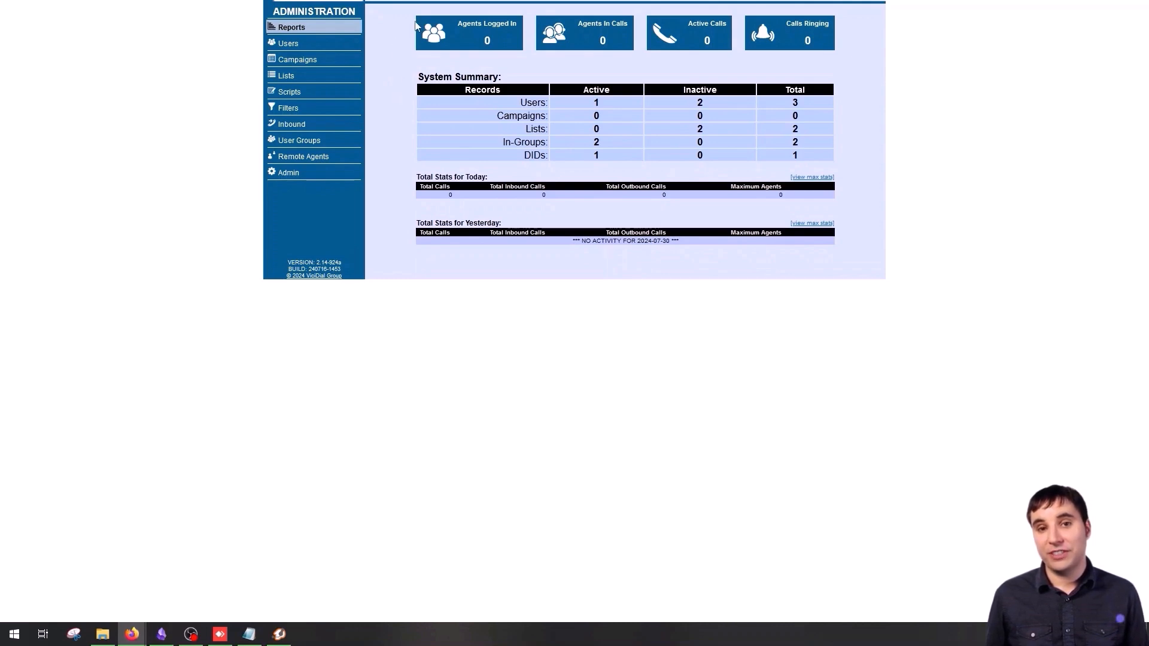
# - Try the Reports page, then bring up the Users listing with the single Admin user
pyautogui.click(324, 25)
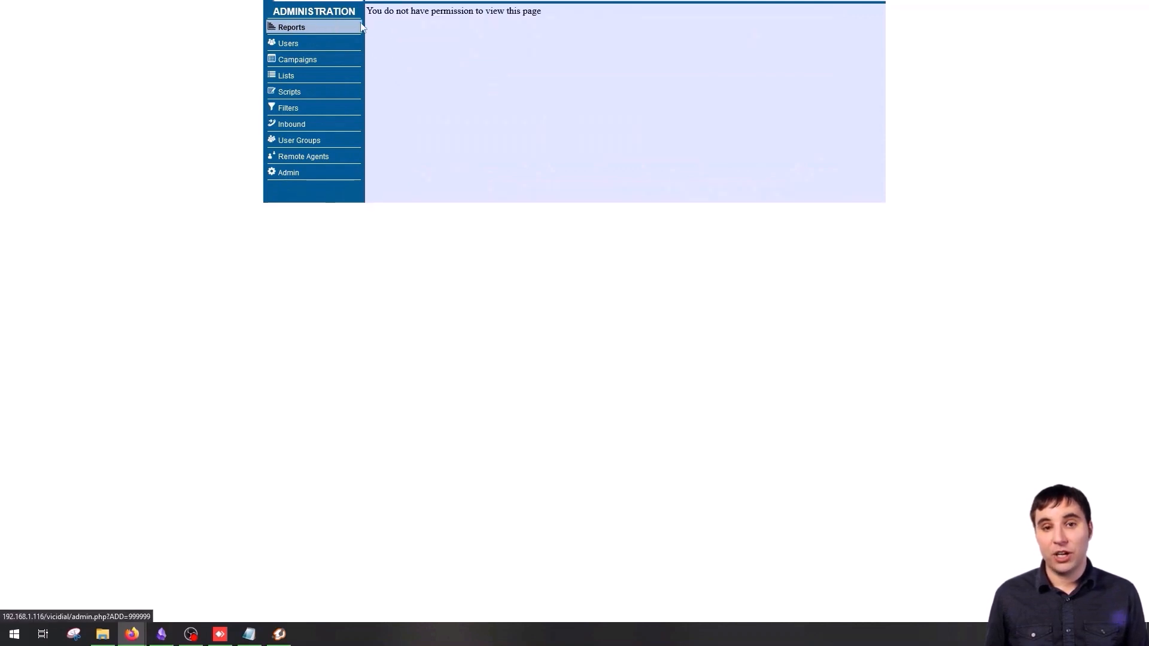
pyautogui.moveTo(365, 17); pyautogui.dragTo(525, 10)
pyautogui.doubleClick(531, 12)
pyautogui.click(529, 54)
pyautogui.click(327, 43)
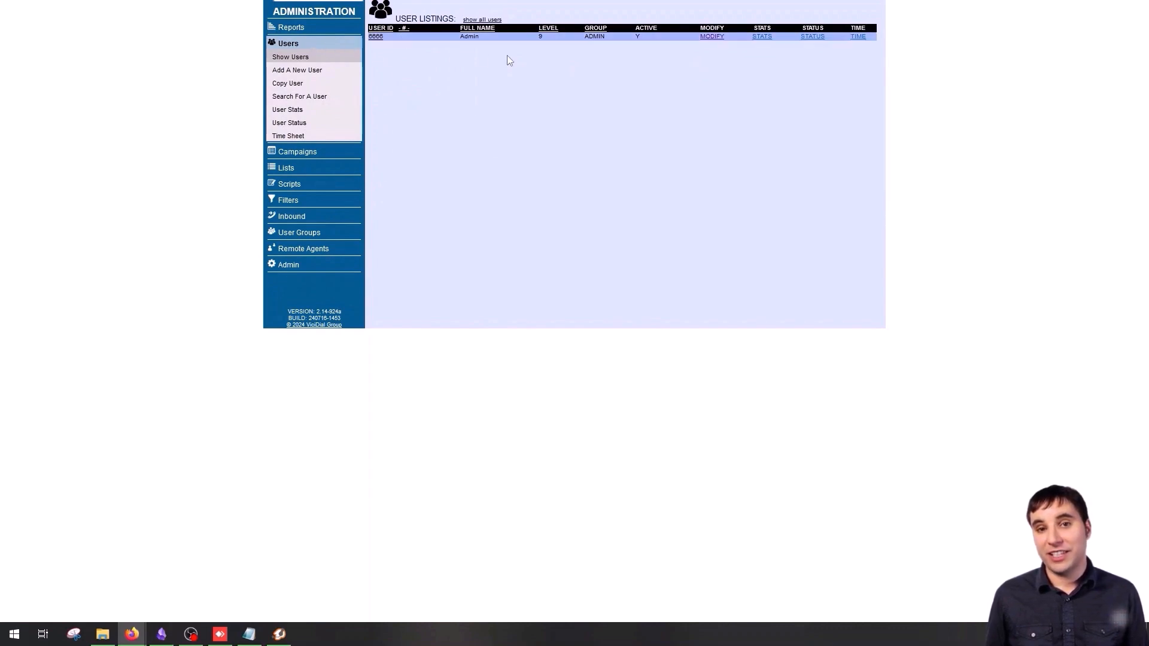
# - Open the Admin user's Modify User form and submit it unchanged from the bottom
pyautogui.click(712, 37)
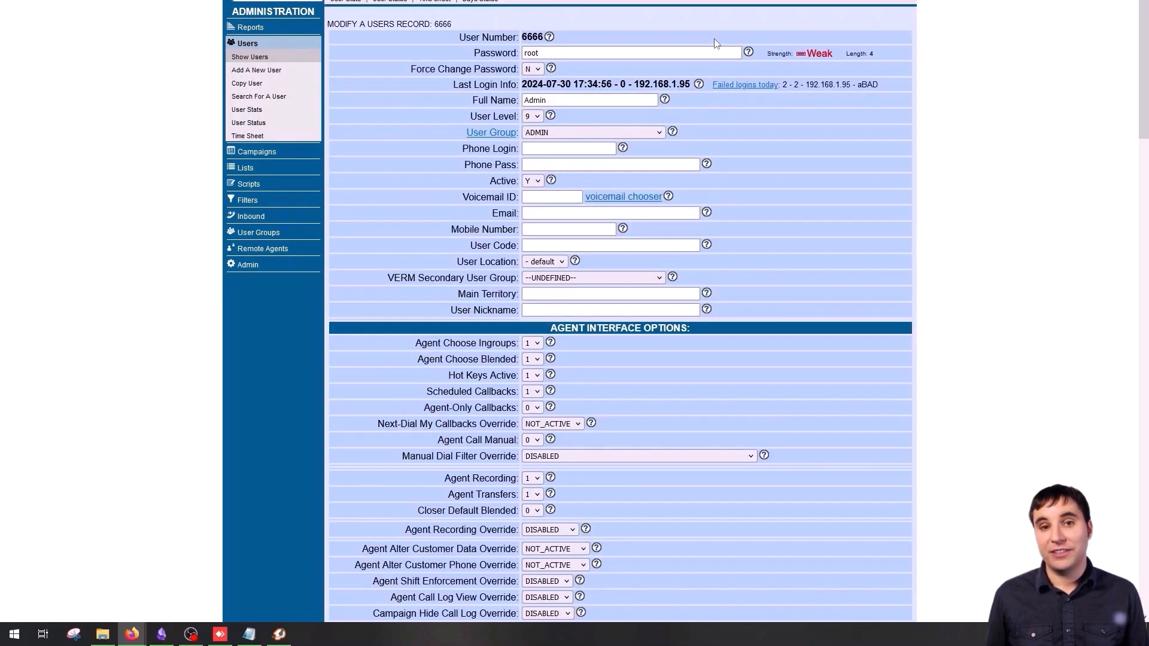
pyautogui.scroll(-20, 758, 152)
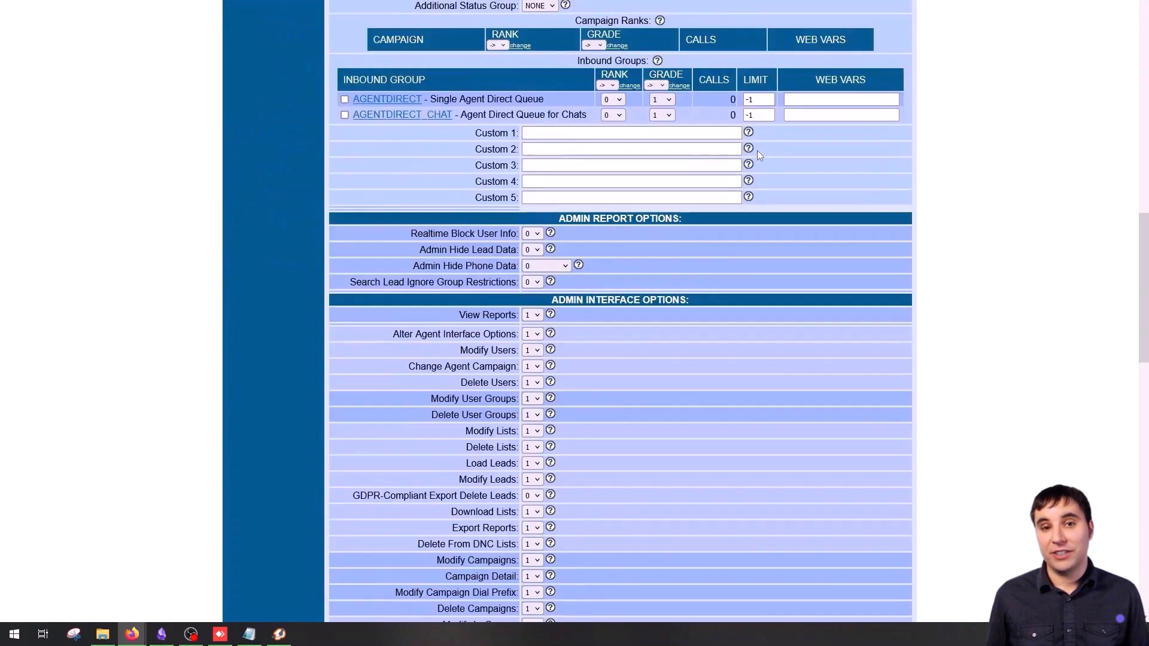
pyautogui.scroll(-5, 757, 150)
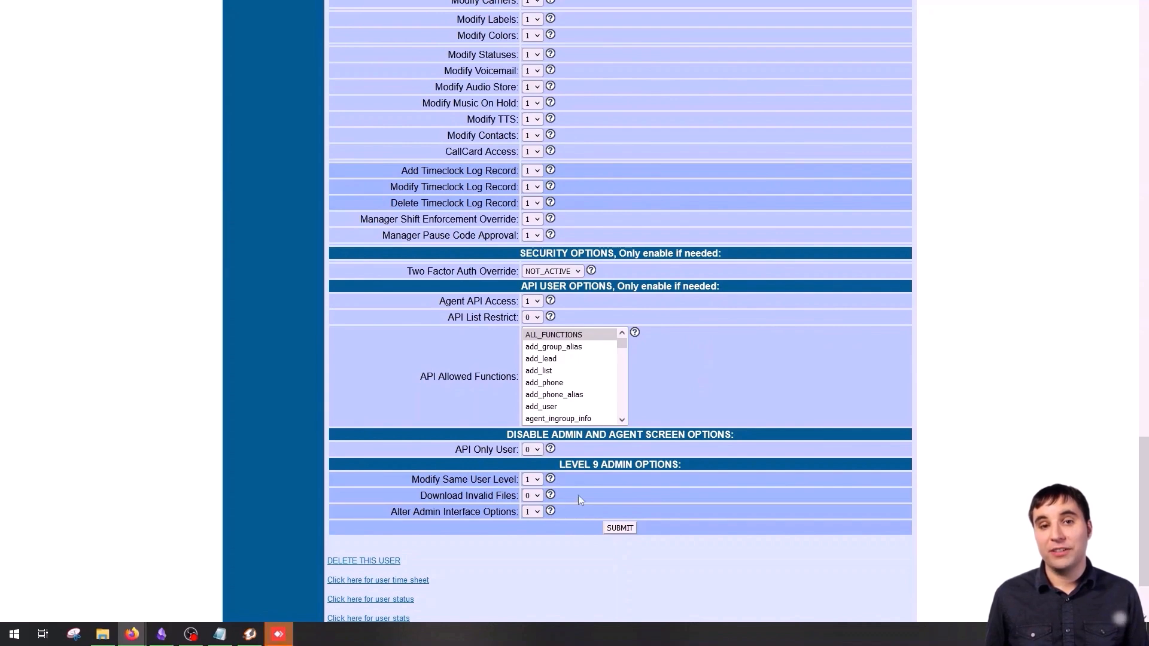
pyautogui.click(623, 528)
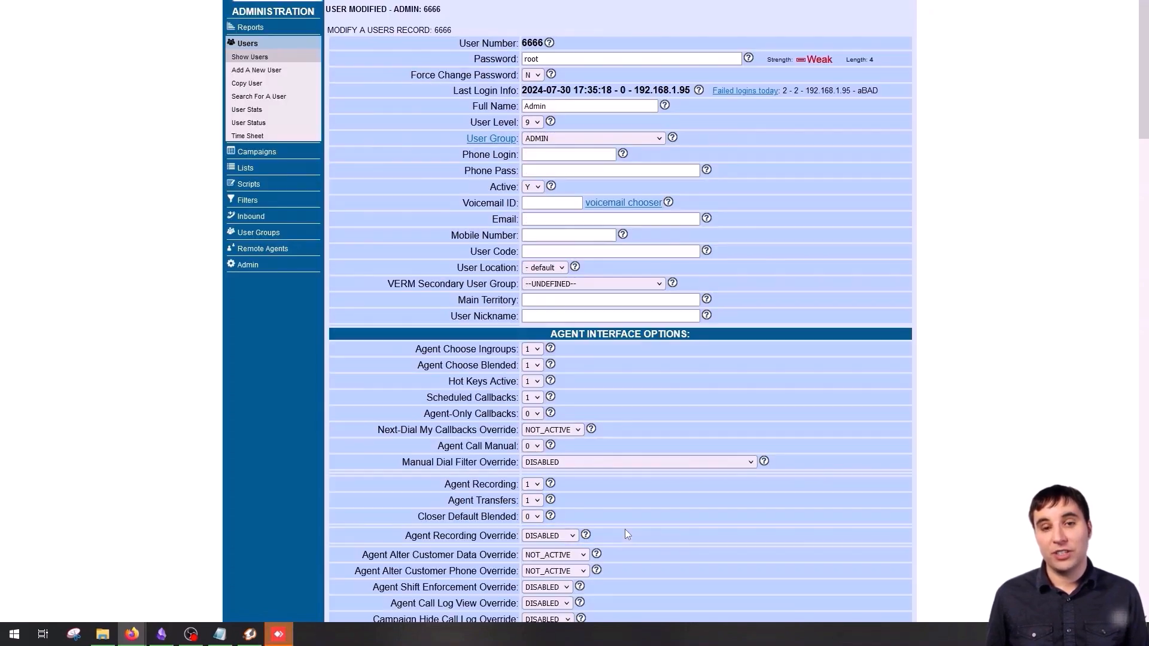
# - Navigate to User Groups and bring up the Add A New User Group form
pyautogui.click(250, 27)
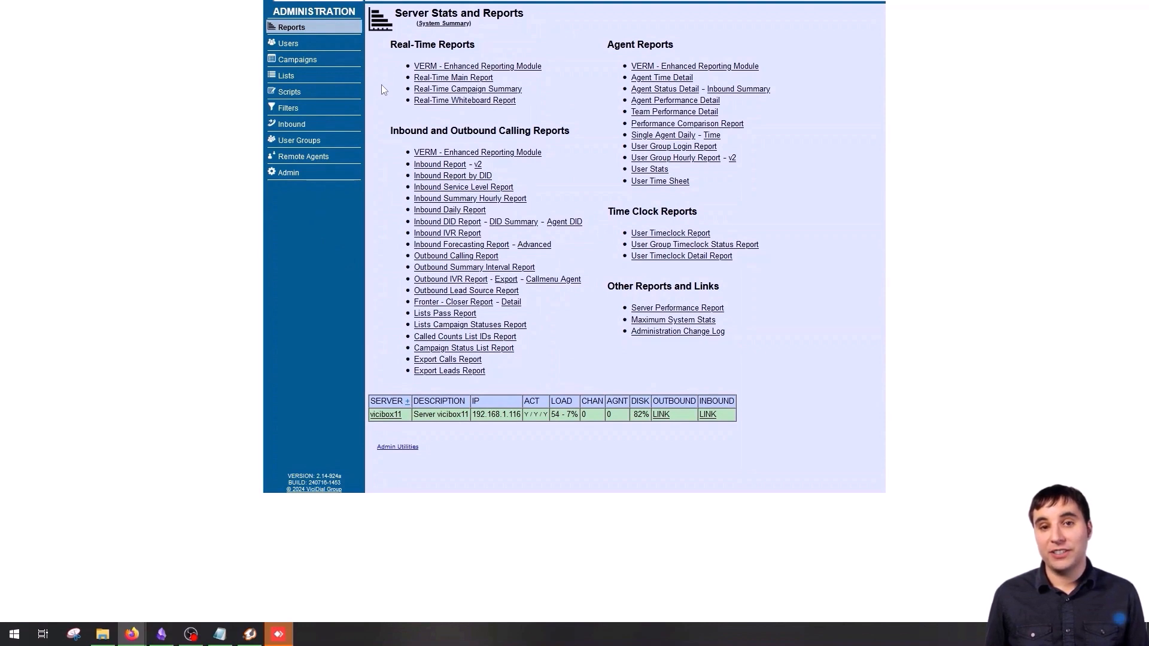
pyautogui.click(314, 144)
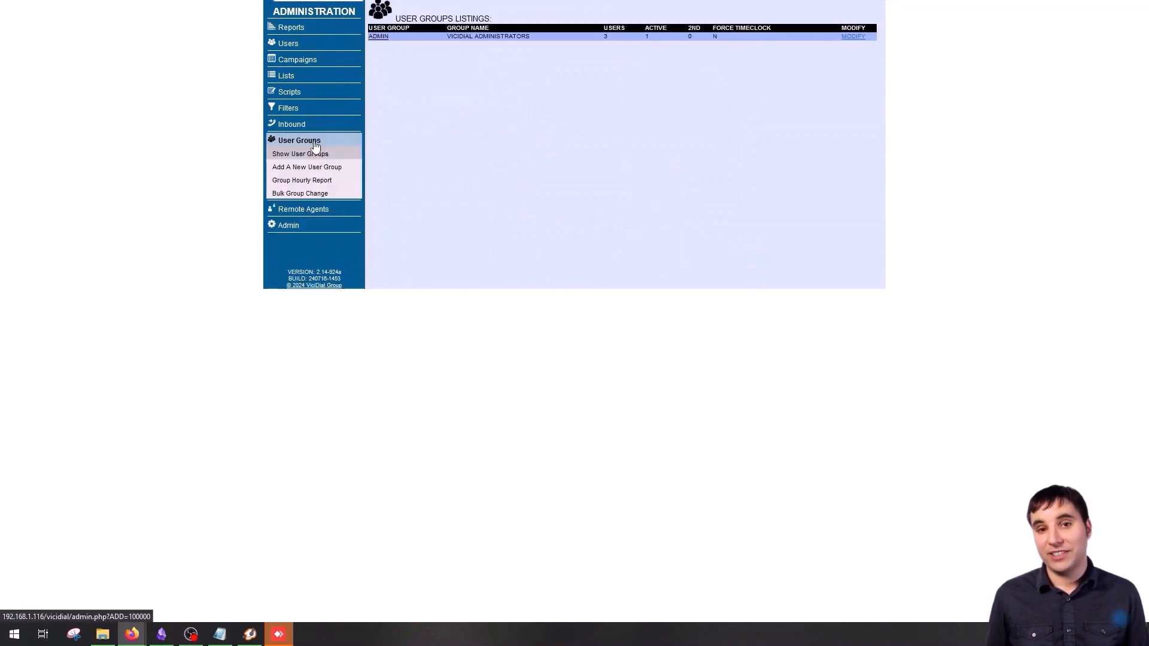
pyautogui.click(306, 167)
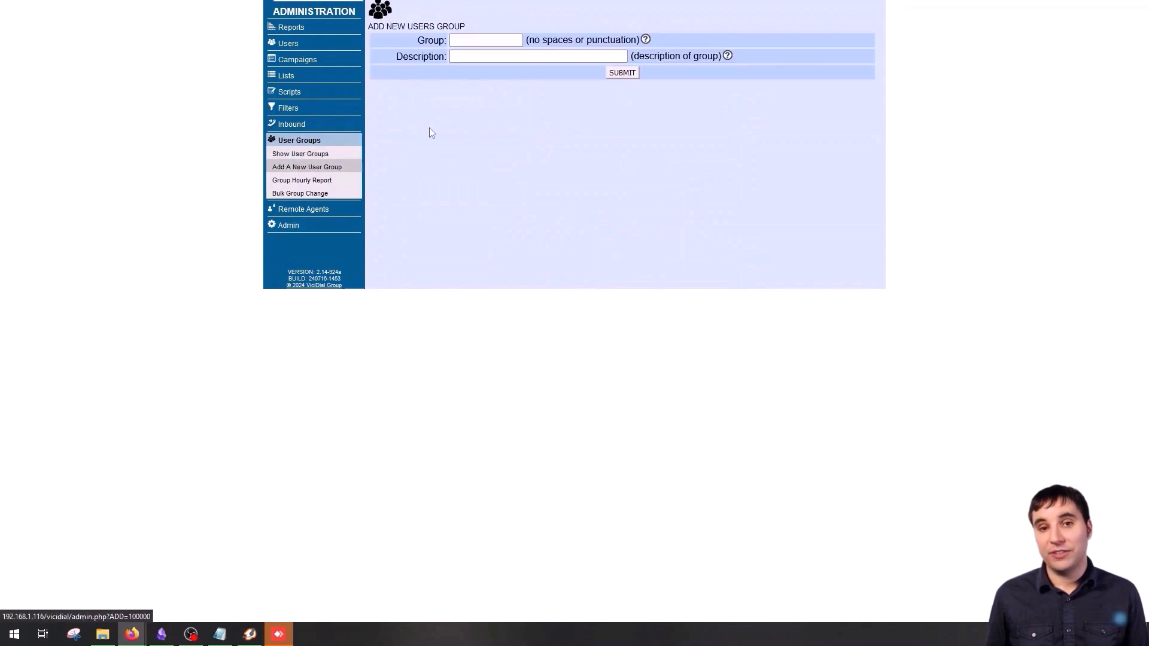
# - Enter Demo as both group name and description, then submit the new group
pyautogui.click(480, 38)
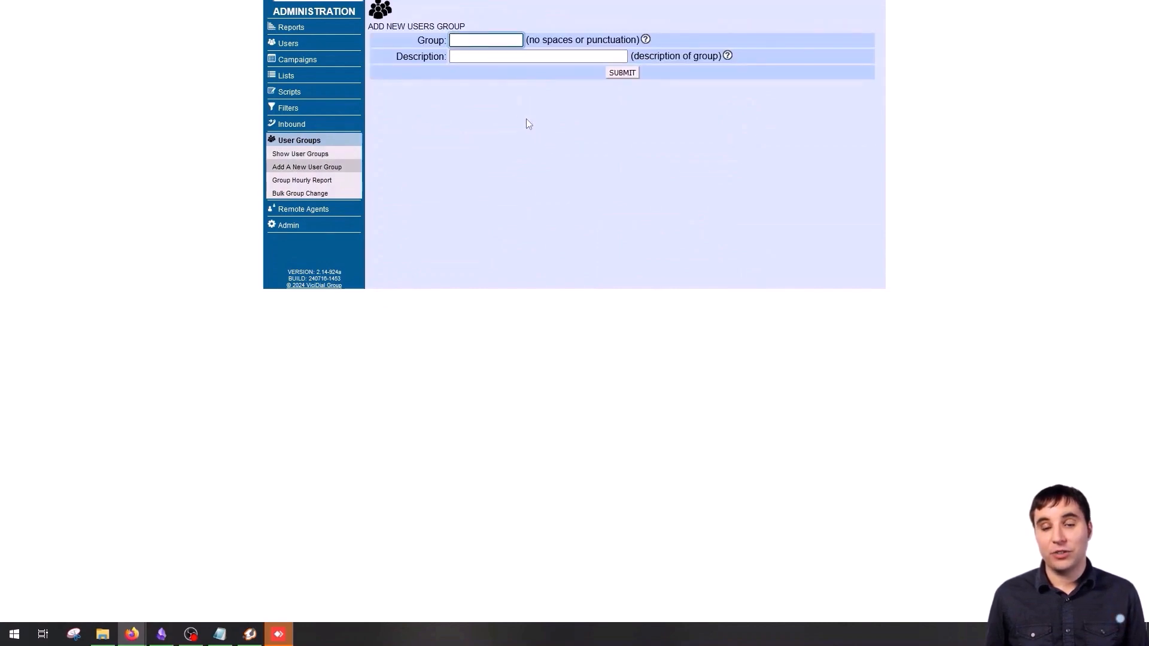
pyautogui.write('De')
pyautogui.press('Tab')
pyautogui.press('Tab')
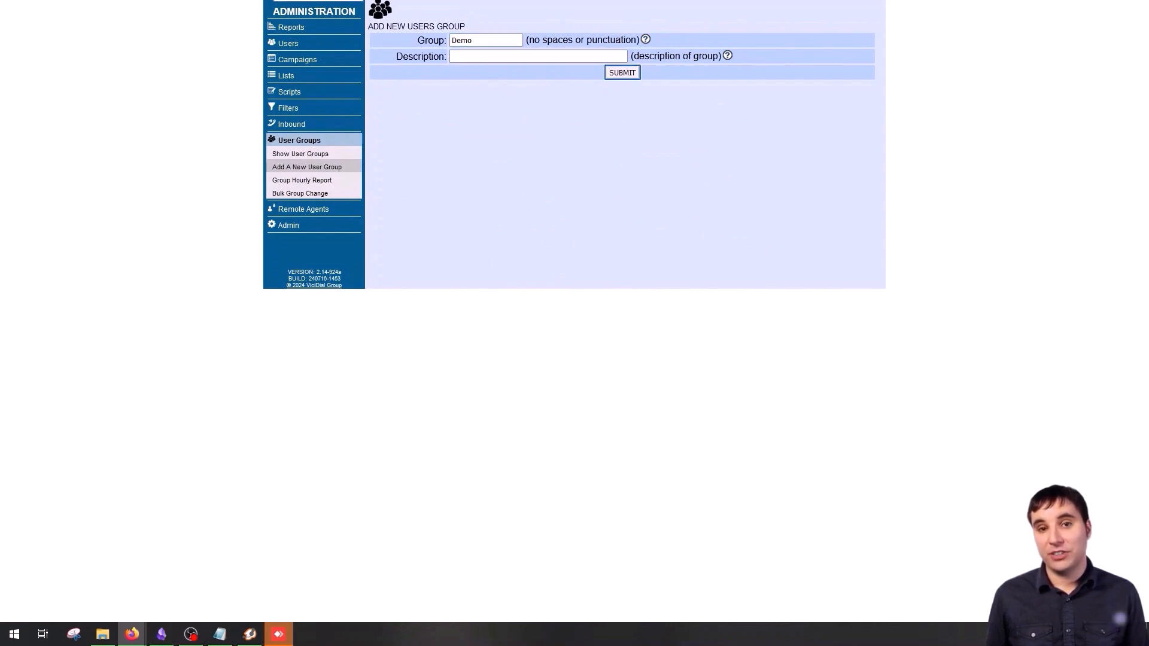
pyautogui.click(548, 56)
pyautogui.write('Demo')
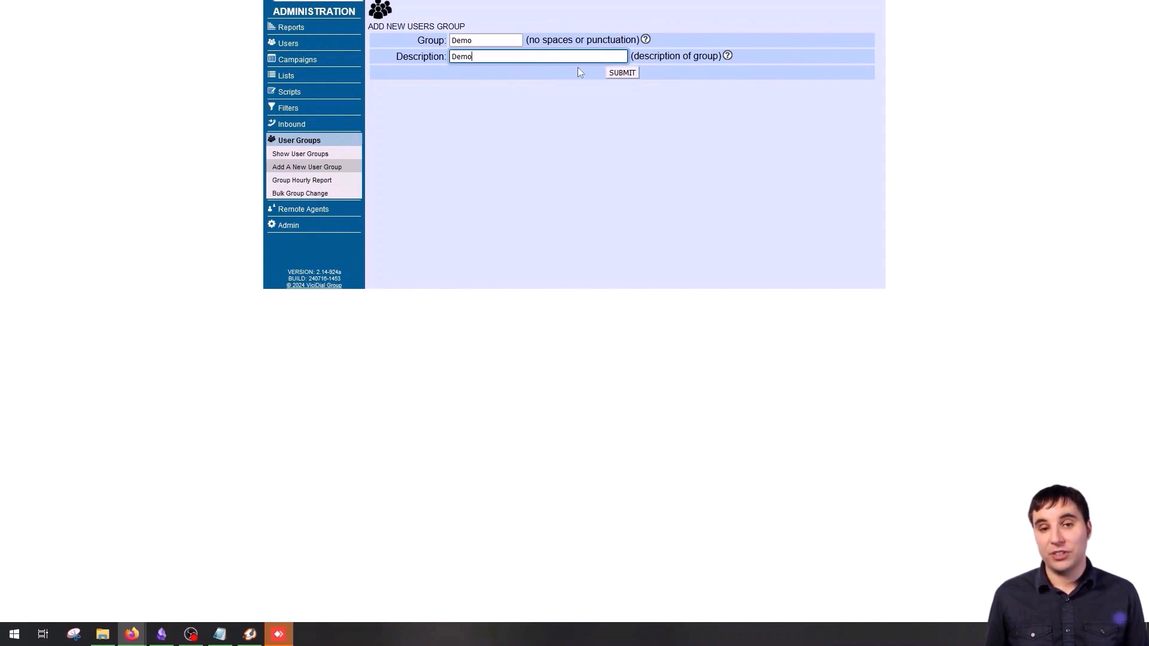
pyautogui.click(623, 130)
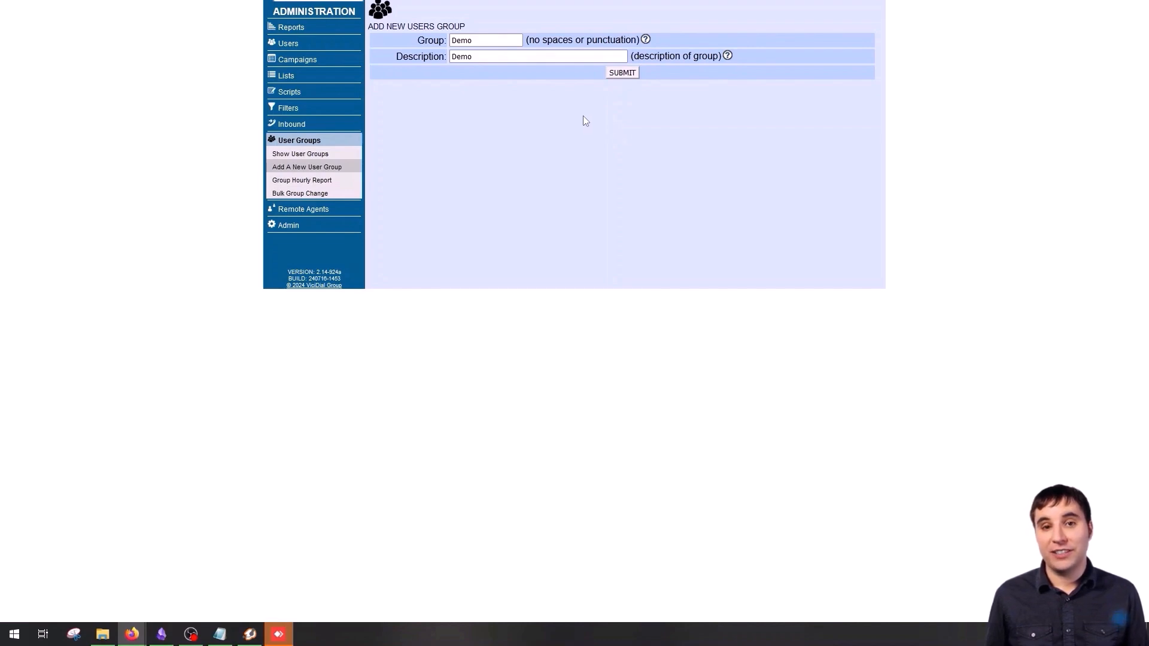
pyautogui.click(471, 41)
pyautogui.click(510, 60)
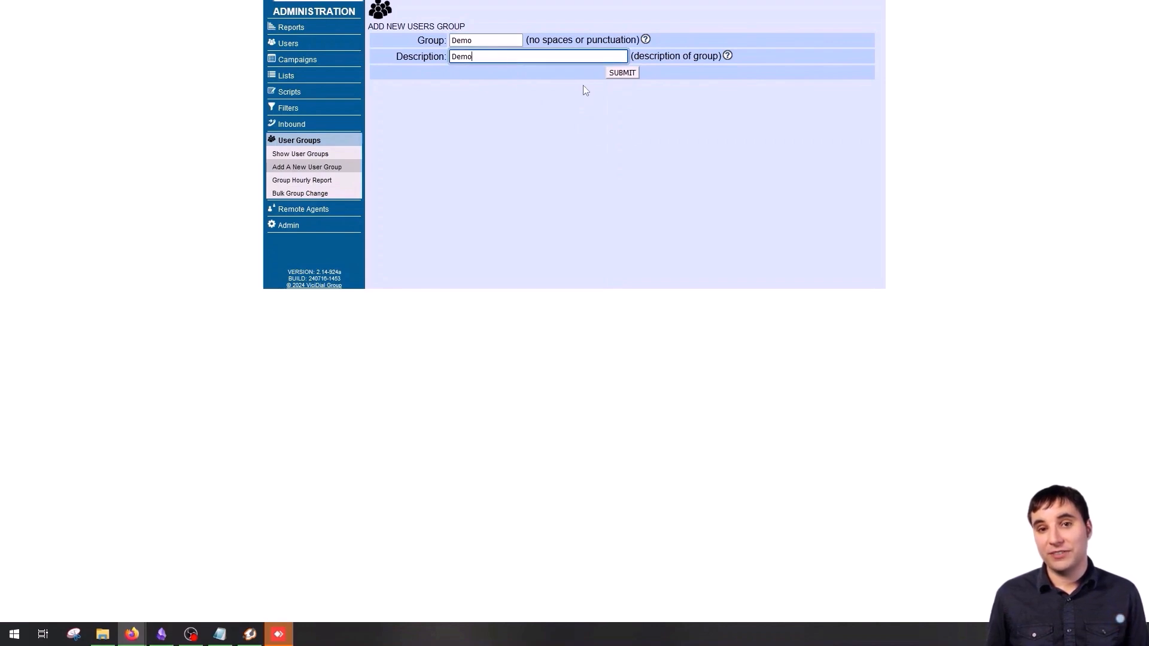
pyautogui.click(622, 73)
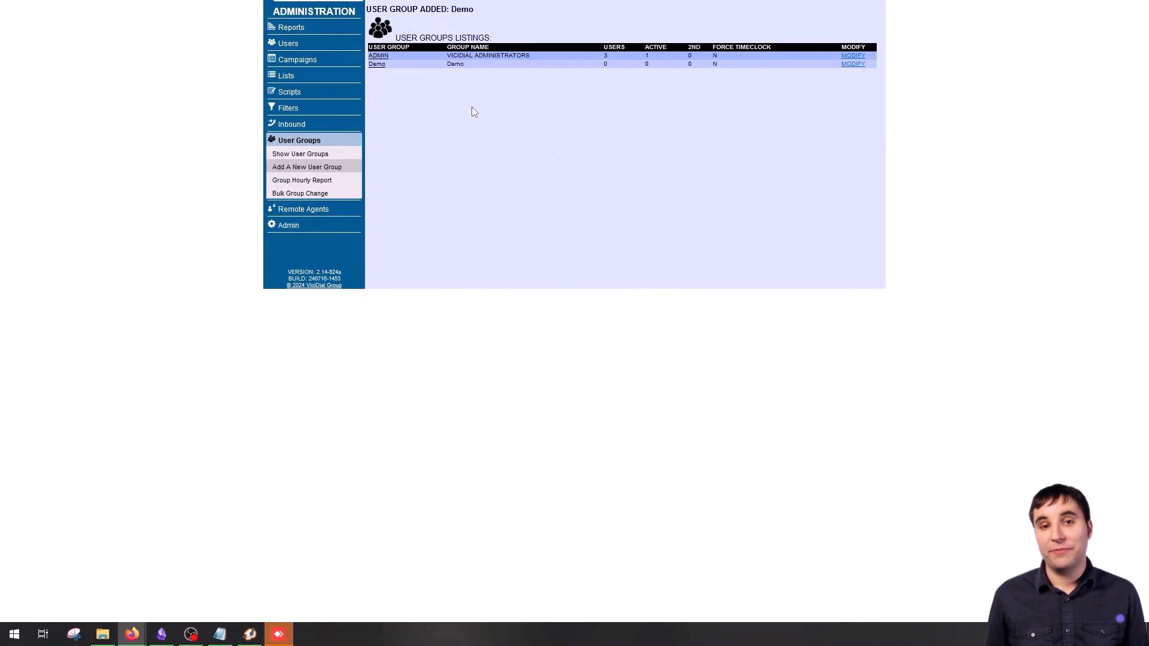
# - View the Demo group's settings page, then go to the Admin section overview
pyautogui.click(377, 63)
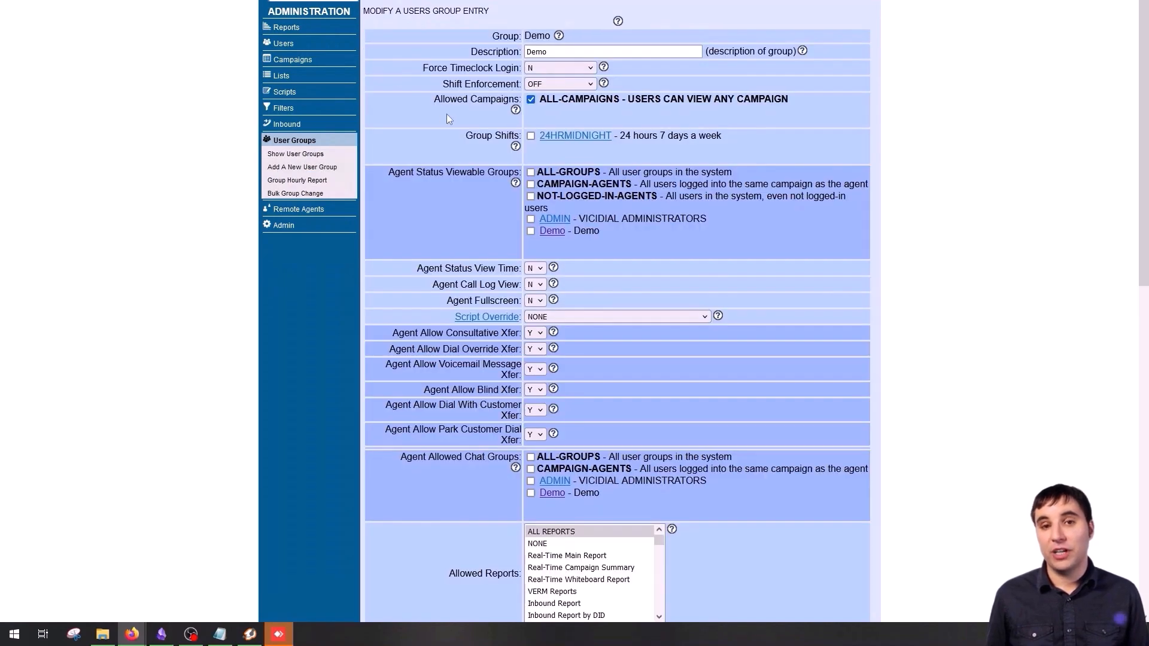
pyautogui.click(281, 226)
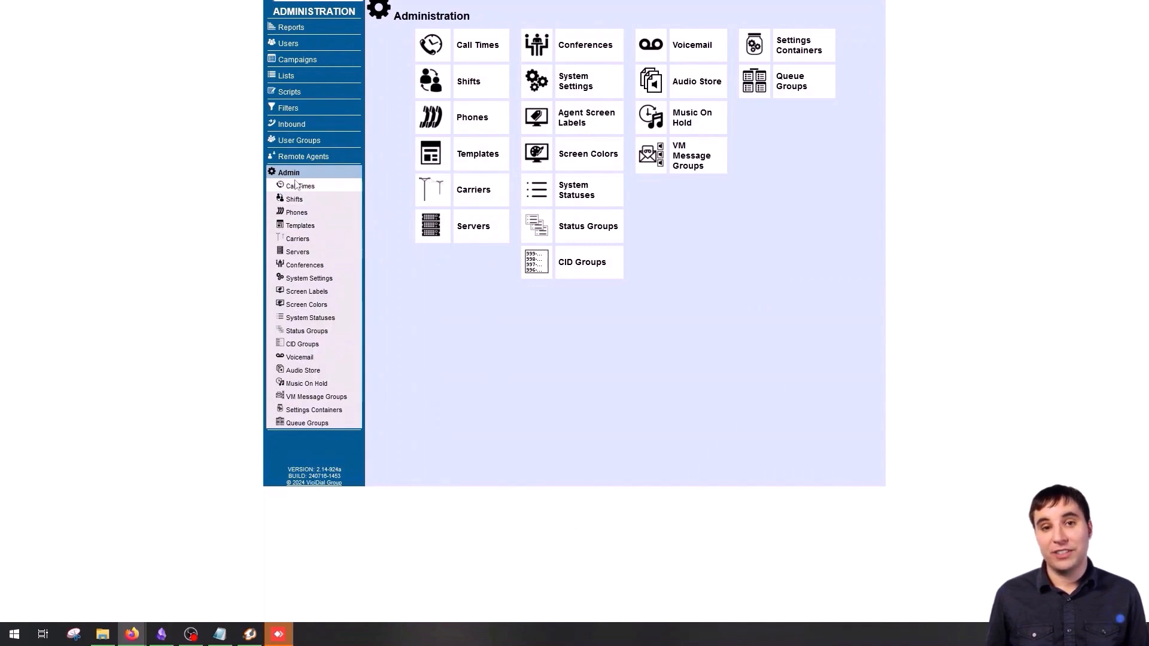
# - Start a new phone with extension, dial plan and caller ID 1001, assigned to Demo group
pyautogui.click(294, 214)
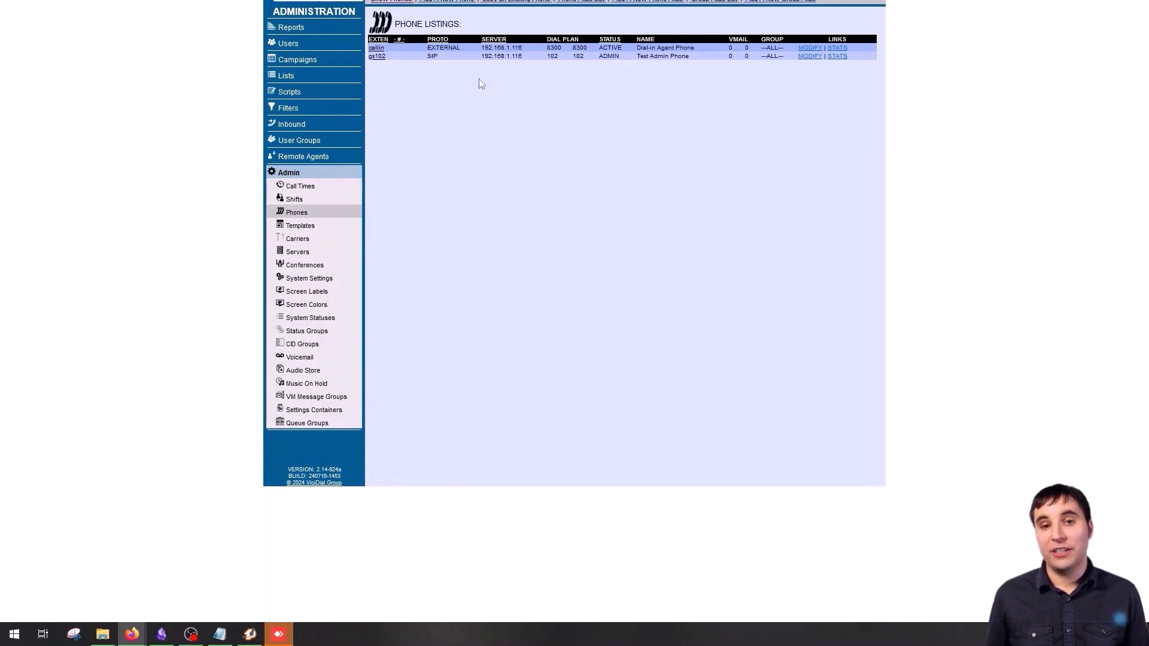
pyautogui.click(443, 3)
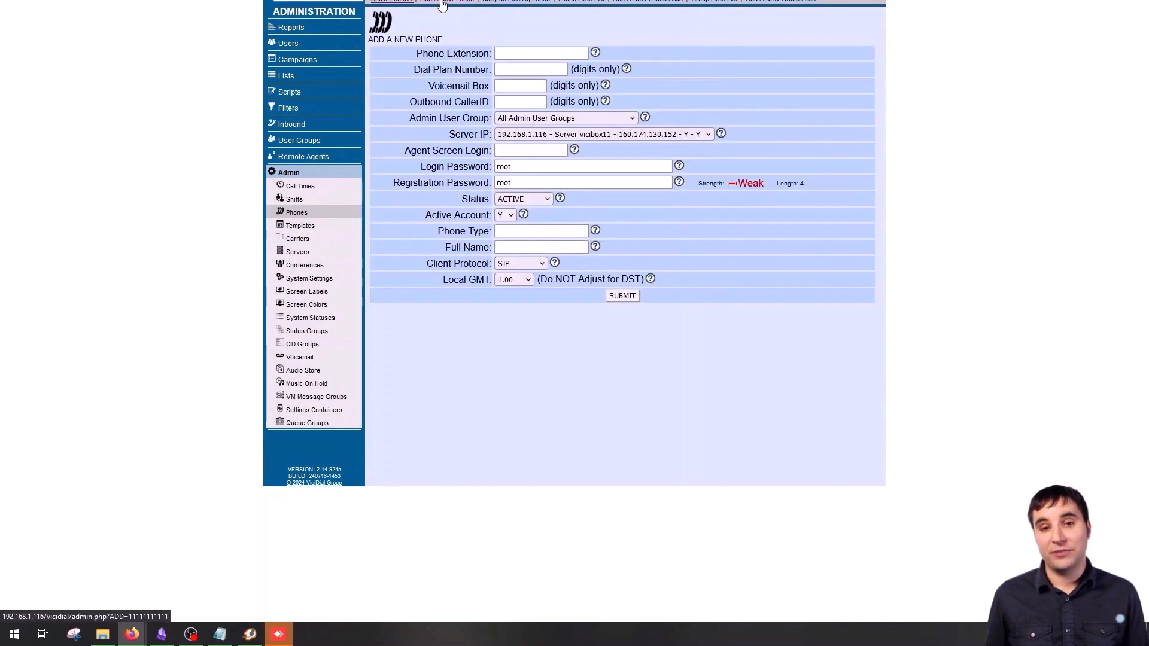
pyautogui.click(511, 53)
pyautogui.write('1001')
pyautogui.click(524, 69)
pyautogui.write('1001')
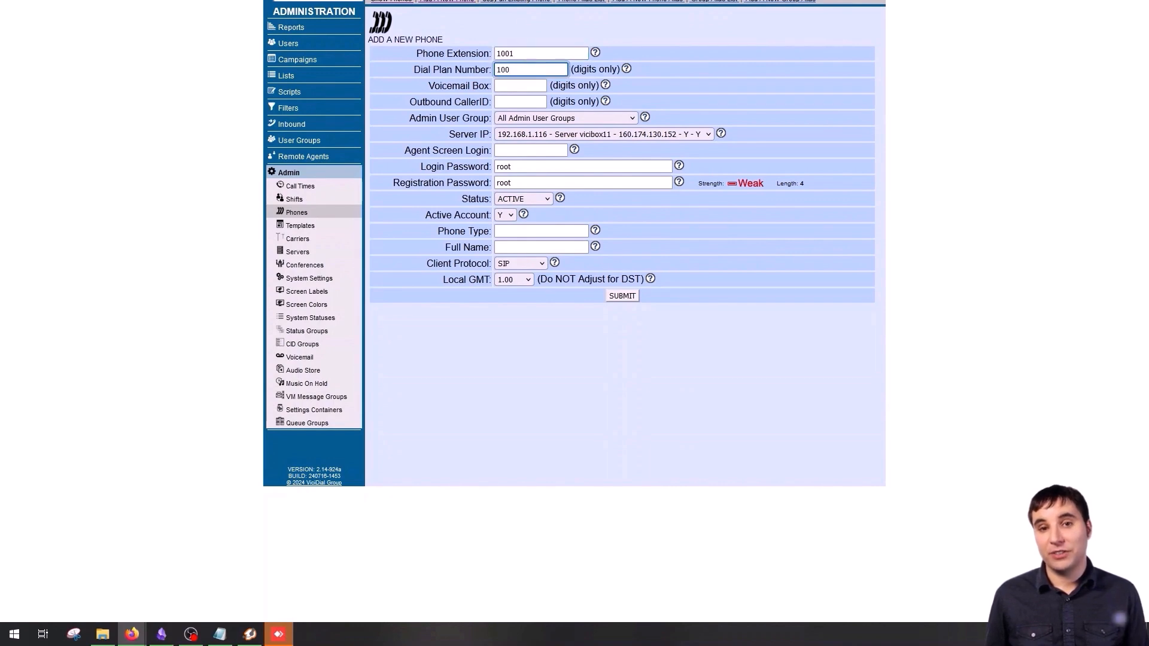
pyautogui.click(526, 94)
pyautogui.click(522, 87)
pyautogui.write('1001')
pyautogui.click(521, 103)
pyautogui.write('1001')
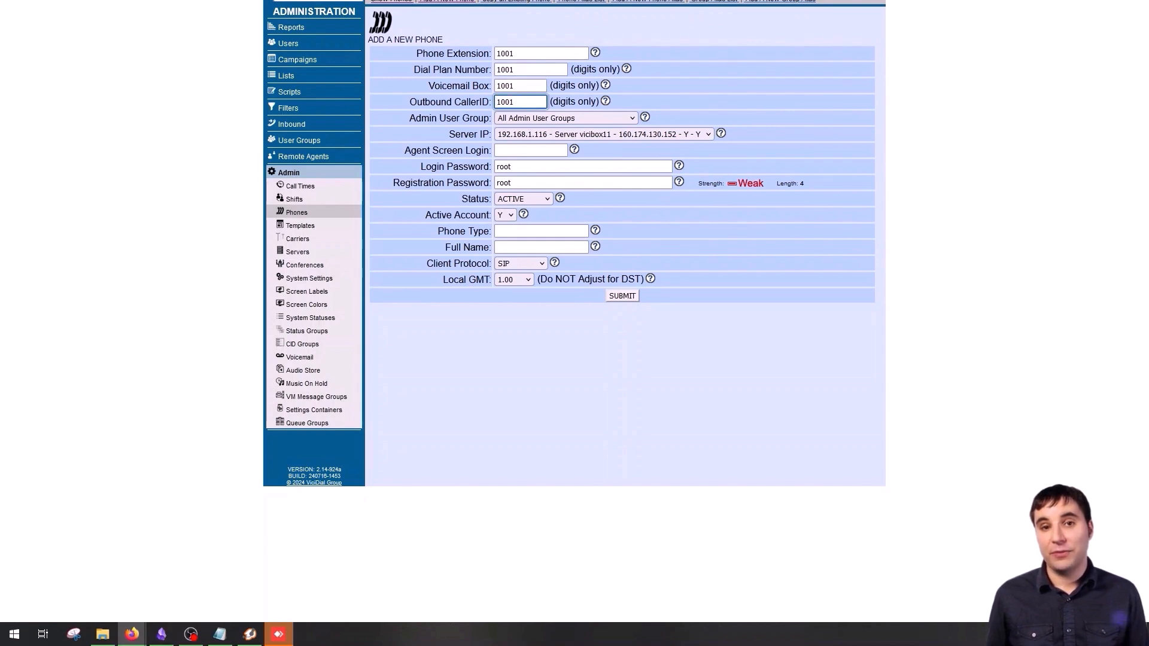
pyautogui.click(534, 118)
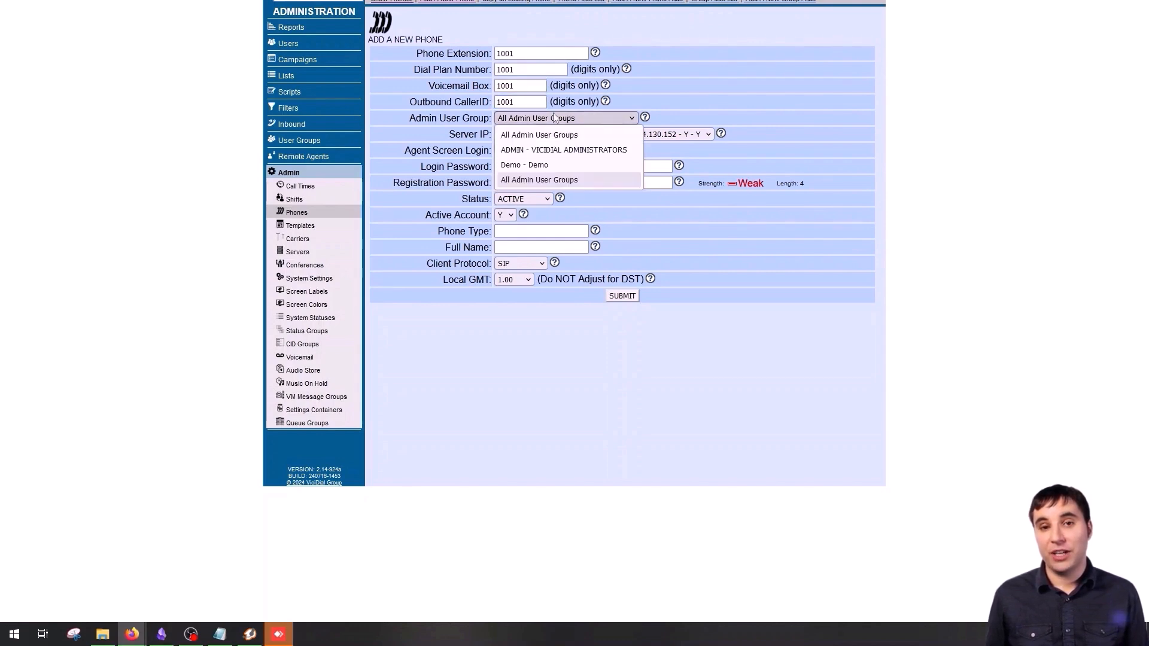
pyautogui.click(549, 166)
# - Set the agent screen login to 1001 and copy 1001 into the login password
pyautogui.click(528, 149)
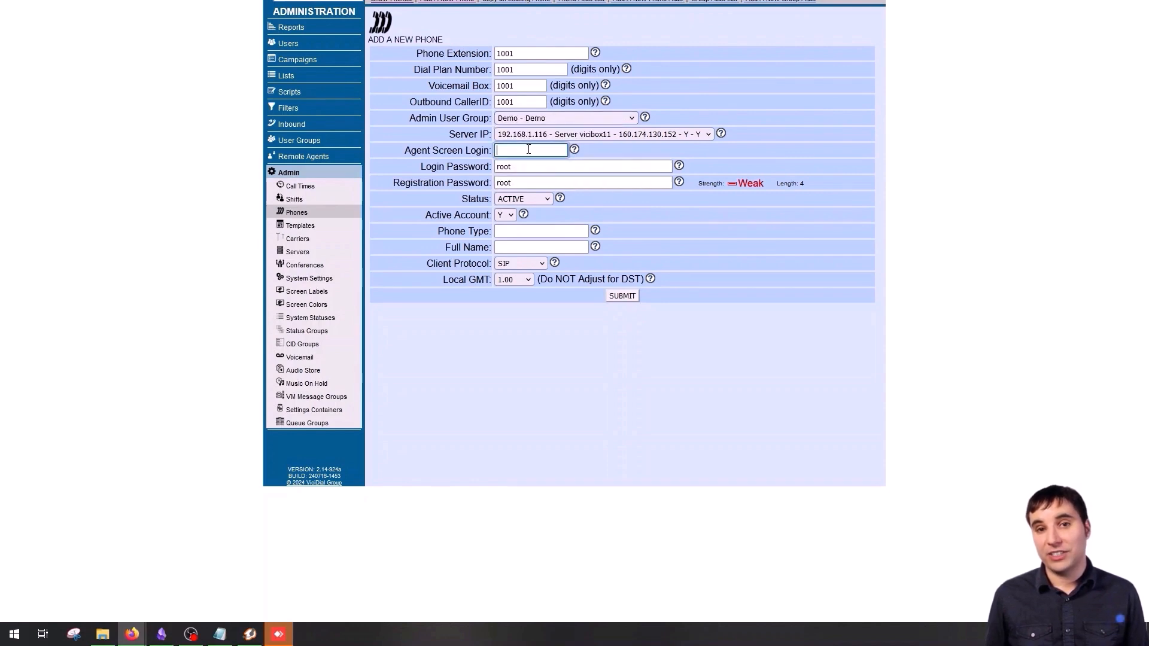
pyautogui.write('1001')
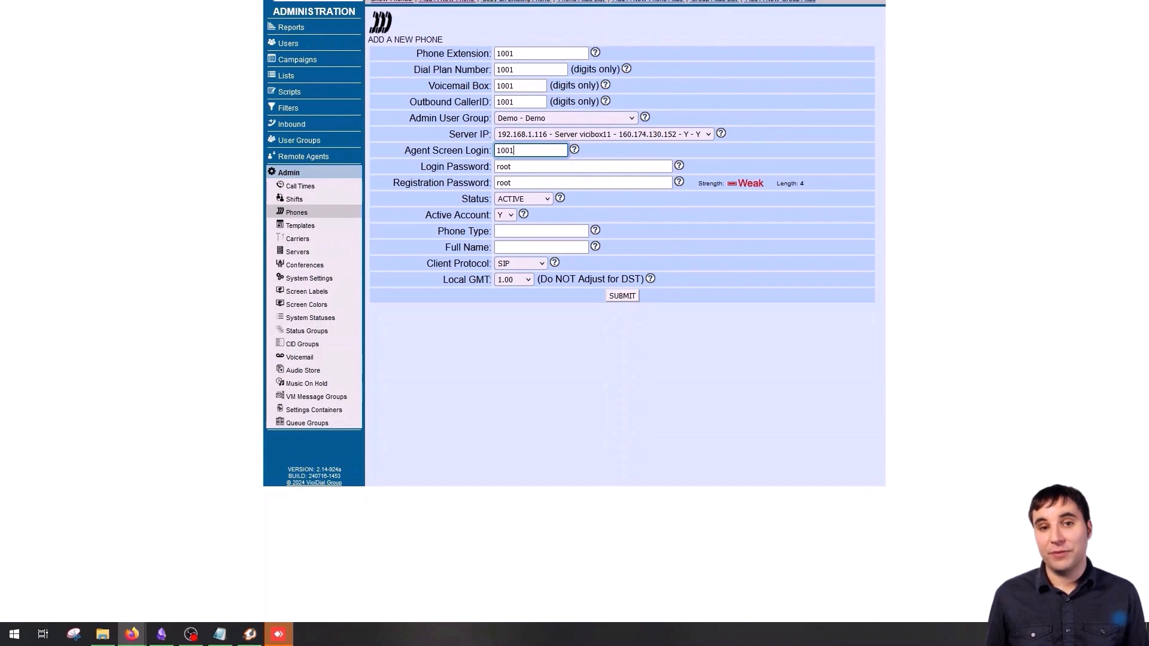
pyautogui.click(522, 166)
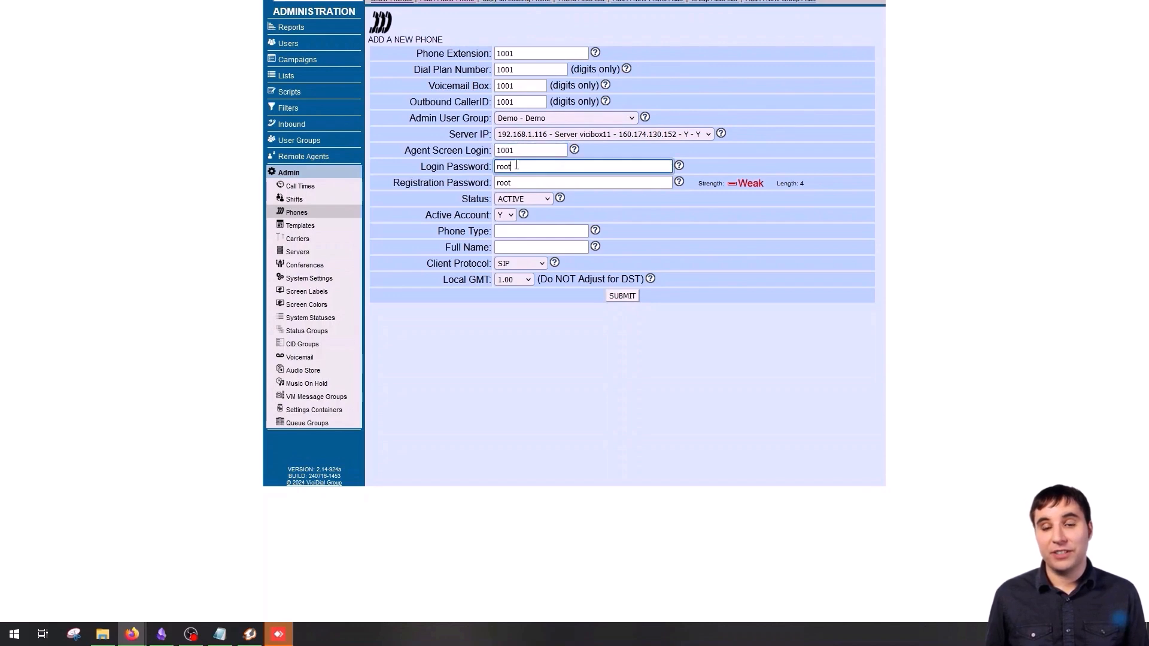
pyautogui.moveTo(493, 150); pyautogui.dragTo(487, 144)
pyautogui.doubleClick(527, 149)
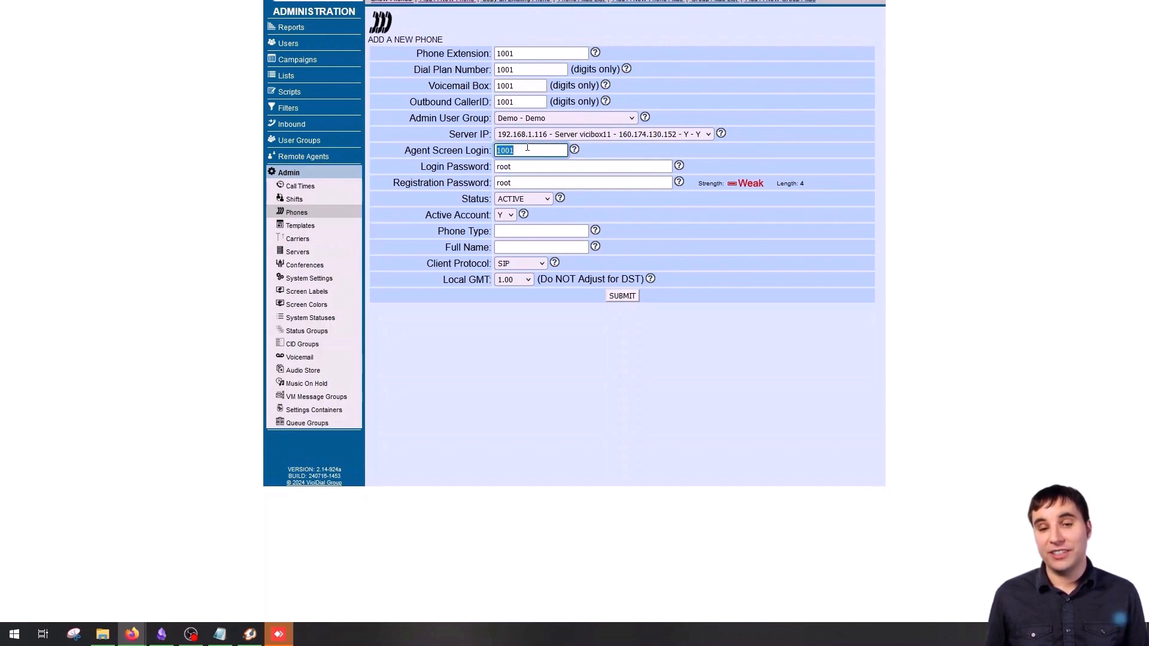
pyautogui.hotkey('ctrl', 'c')
pyautogui.doubleClick(528, 166)
pyautogui.hotkey('ctrl', 'v')
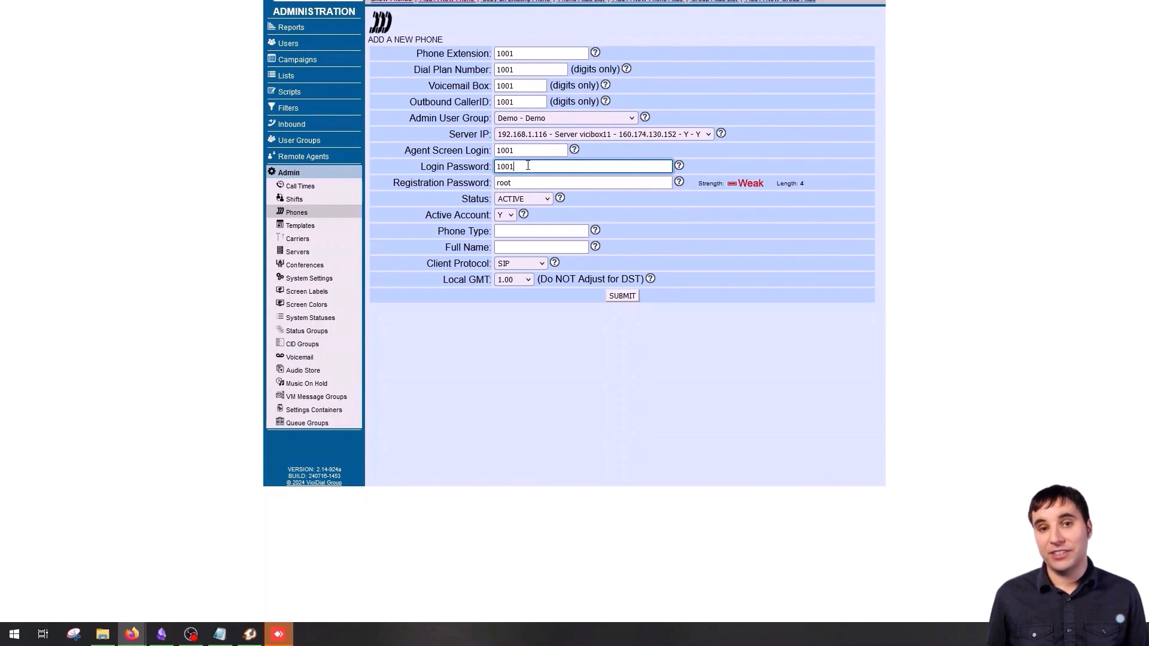
pyautogui.click(546, 185)
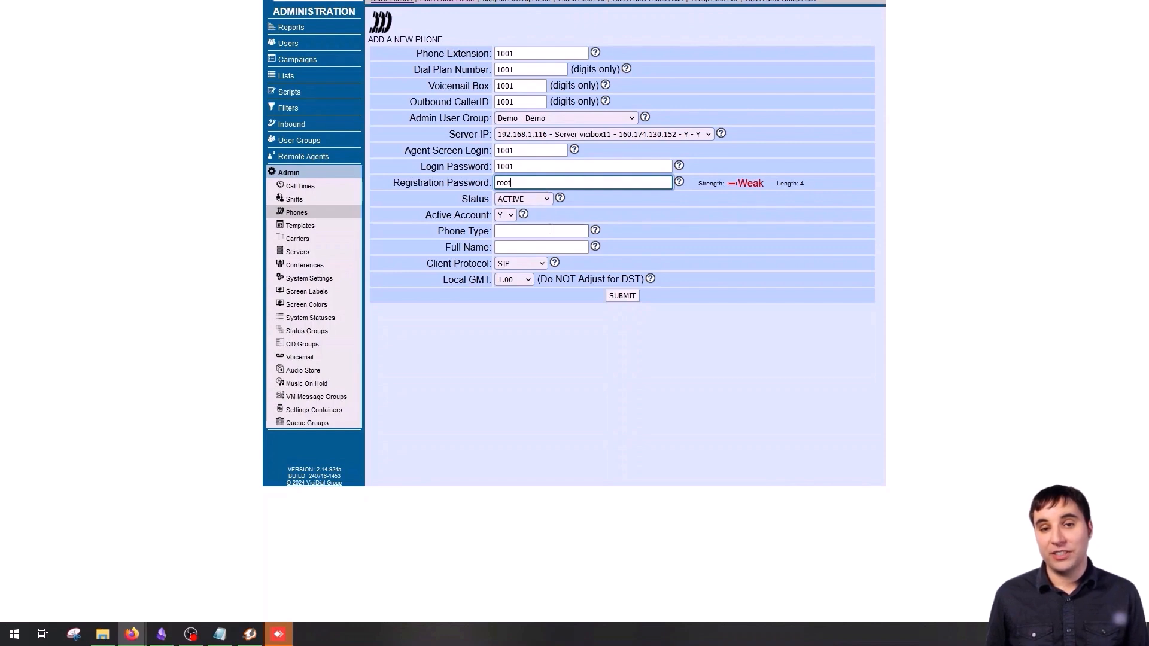
pyautogui.hotkey('ctrl', 'a')
pyautogui.click(552, 185)
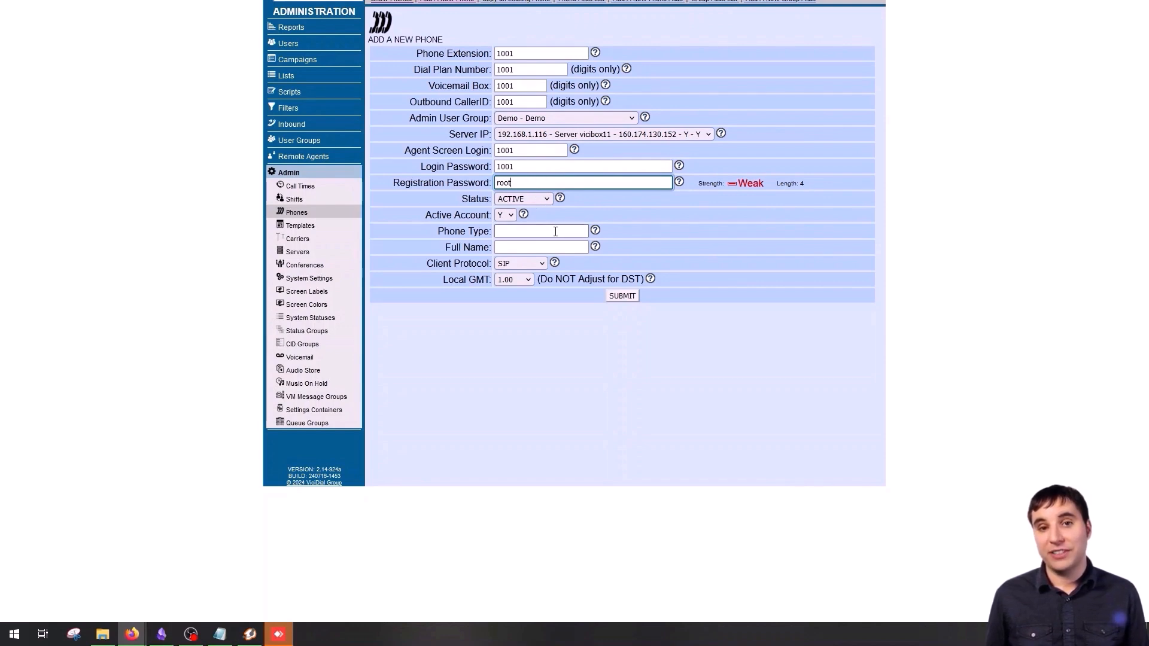
# - Enter a full name, phone type zoiper, keep SIP protocol, and submit phone 1001
pyautogui.click(567, 245)
pyautogui.write('my name')
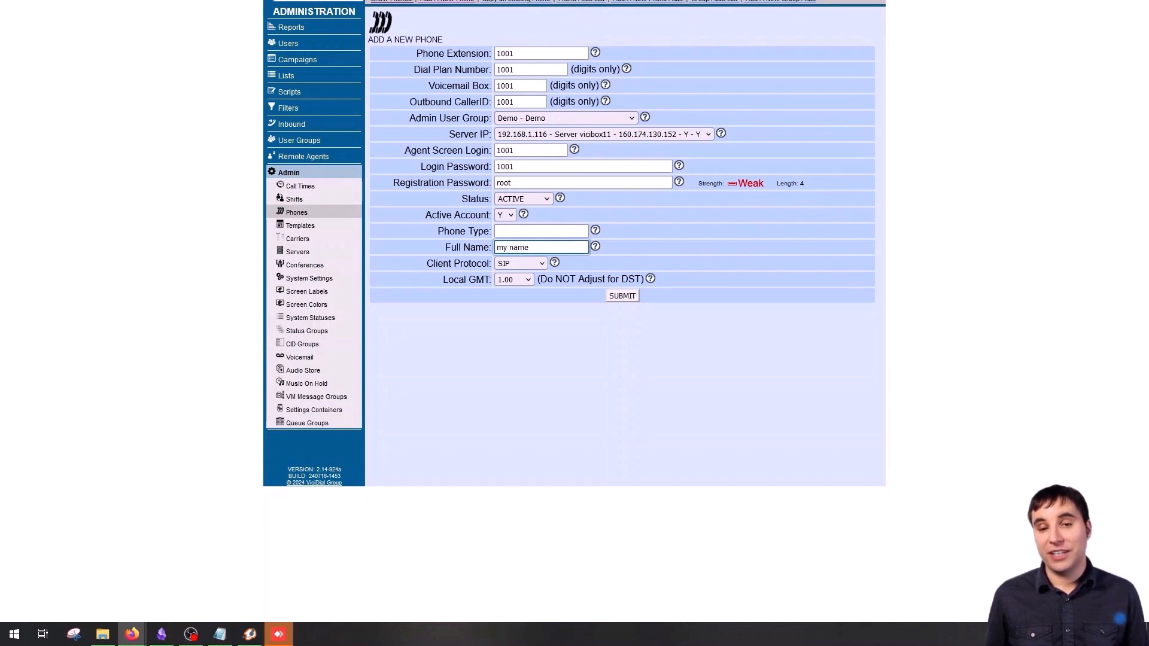
pyautogui.click(530, 232)
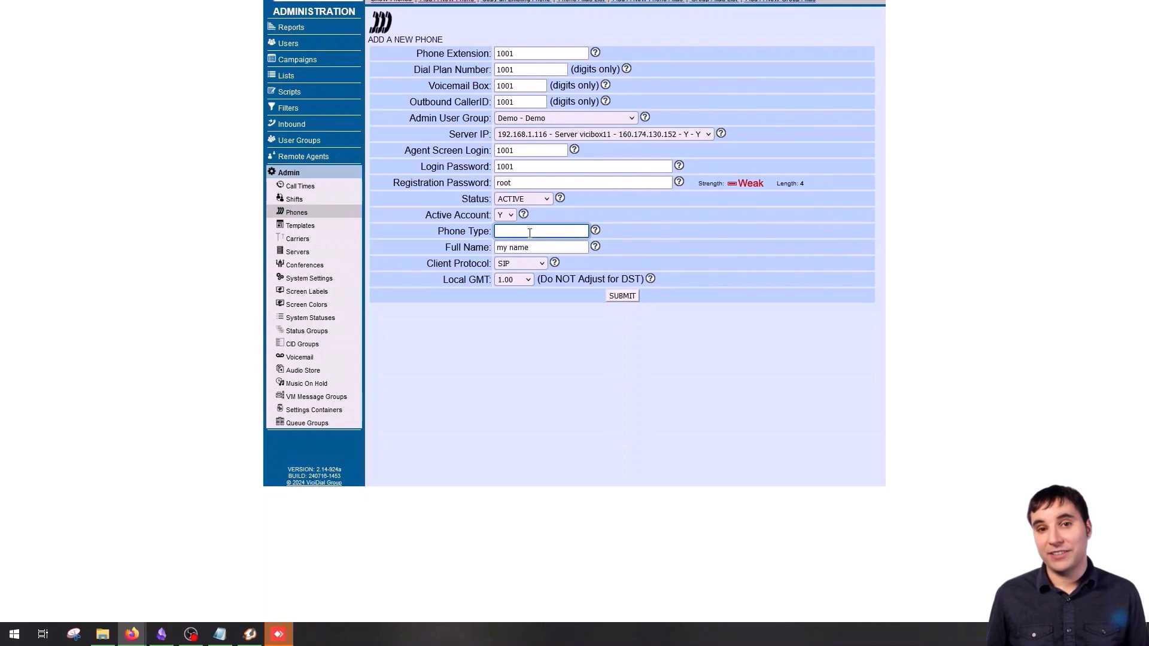
pyautogui.write('zoiper')
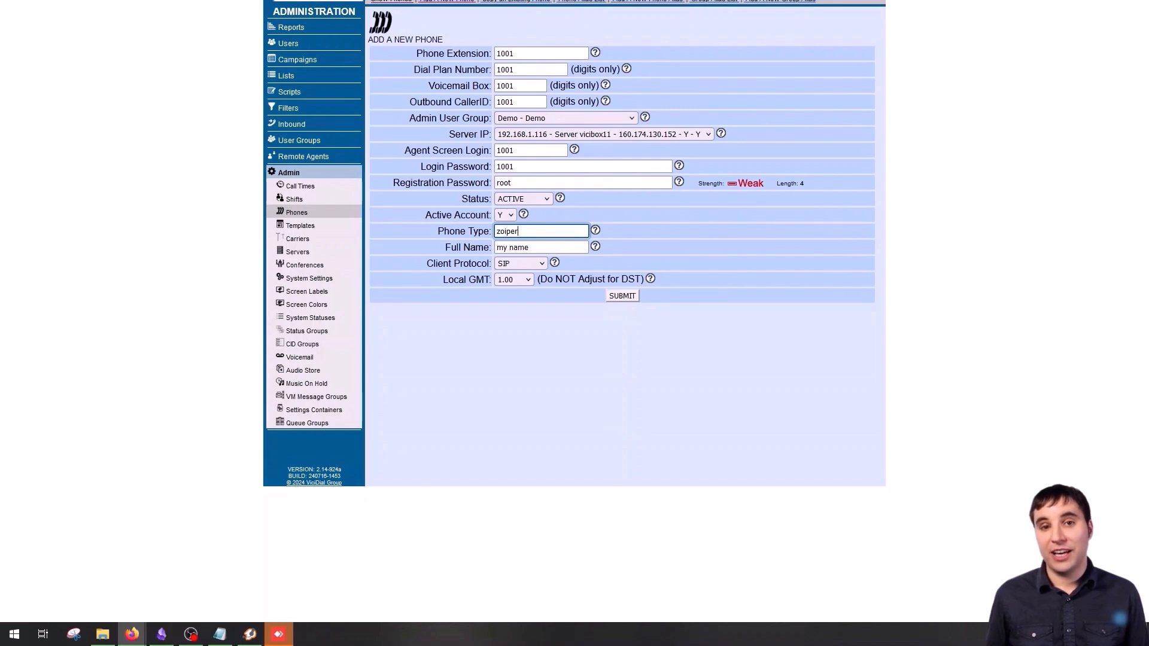
pyautogui.click(533, 262)
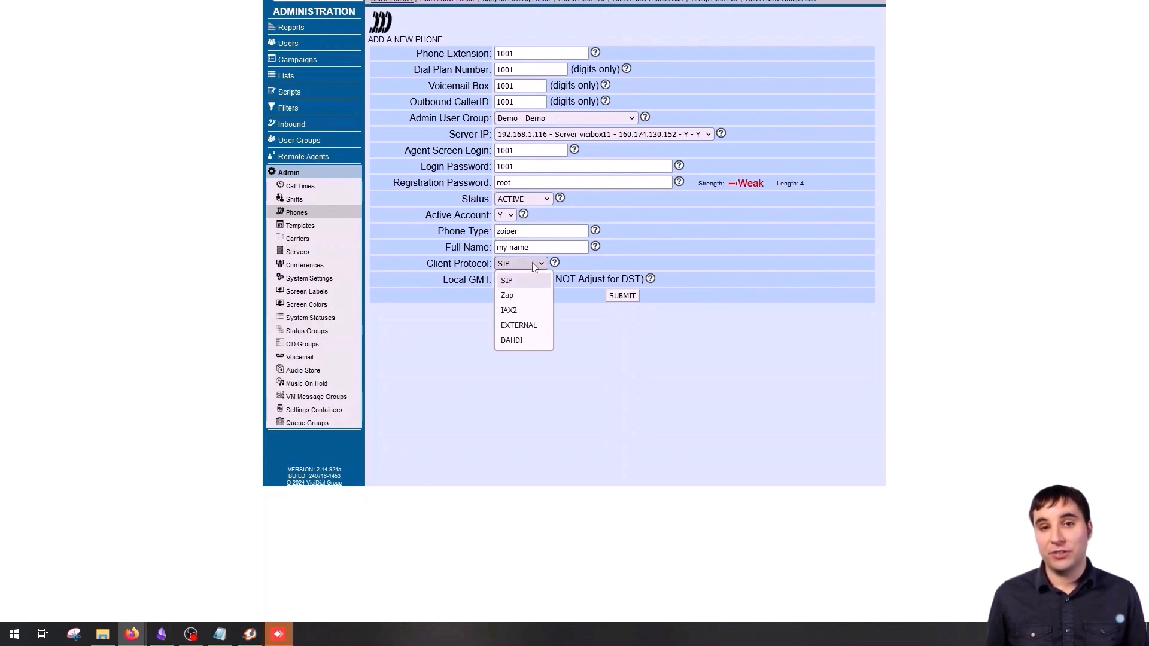
pyautogui.click(570, 307)
pyautogui.click(622, 296)
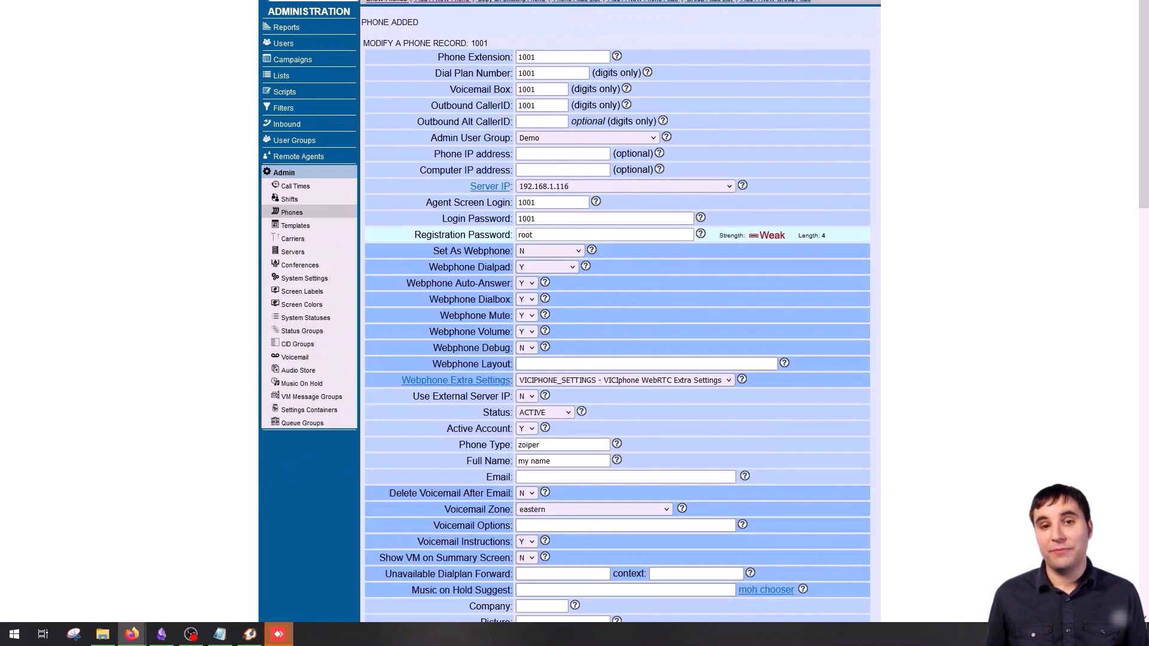
# - Check the PHONE ADDED message, then open extension 1001 from the Phone Listings
pyautogui.doubleClick(414, 22)
pyautogui.click(413, 23)
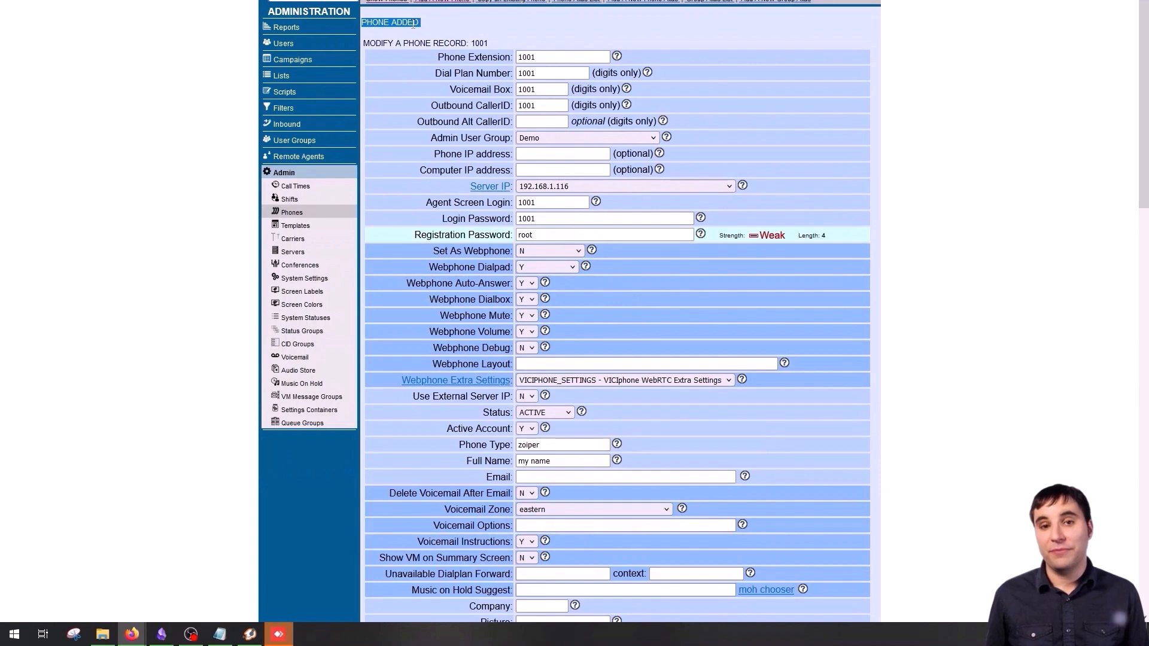
pyautogui.click(390, 2)
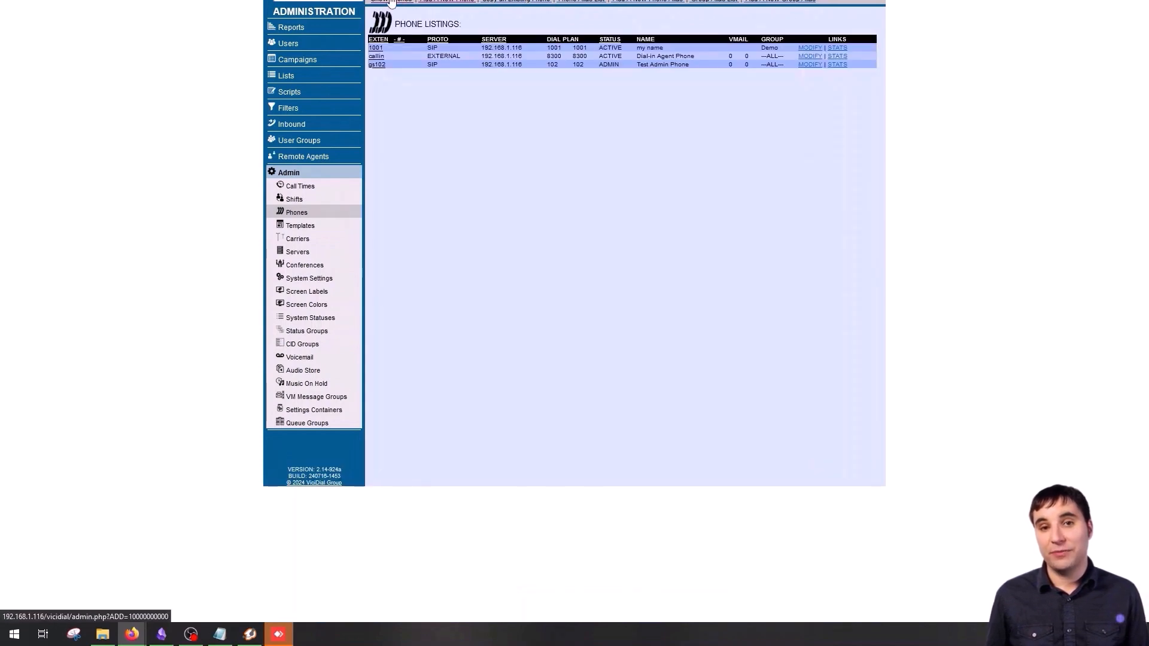
pyautogui.click(376, 47)
pyautogui.scroll(-5, 510, 117)
pyautogui.scroll(5, 513, 120)
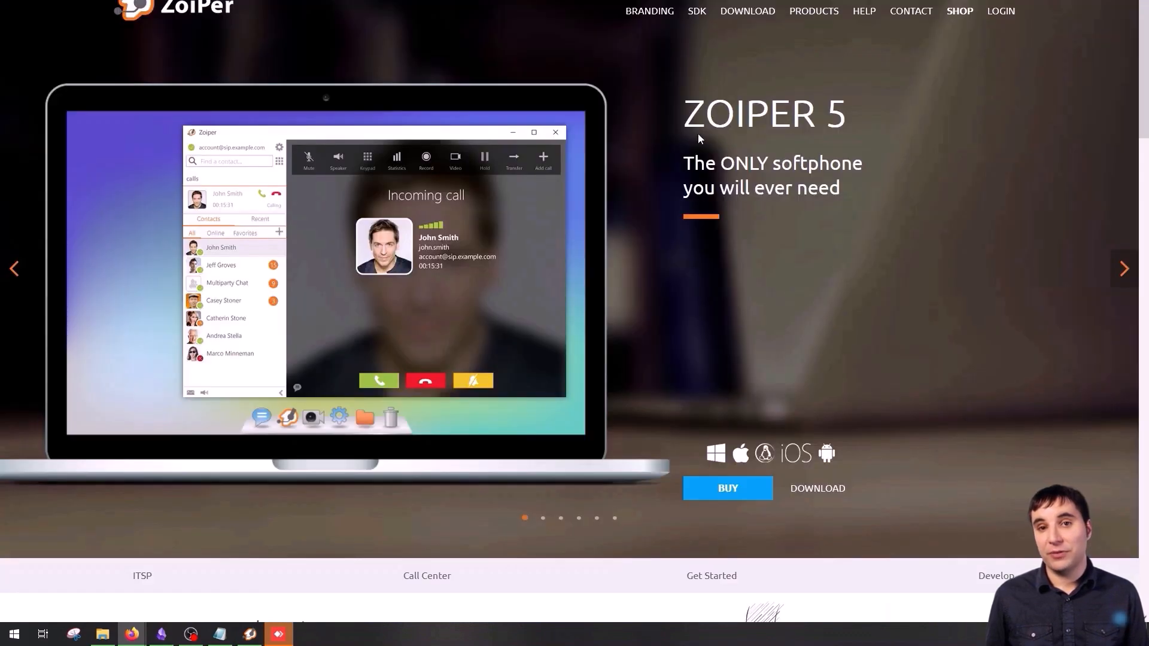
# - Go to the Zoiper 5 Latest versions download page on zoiper.com
pyautogui.click(756, 13)
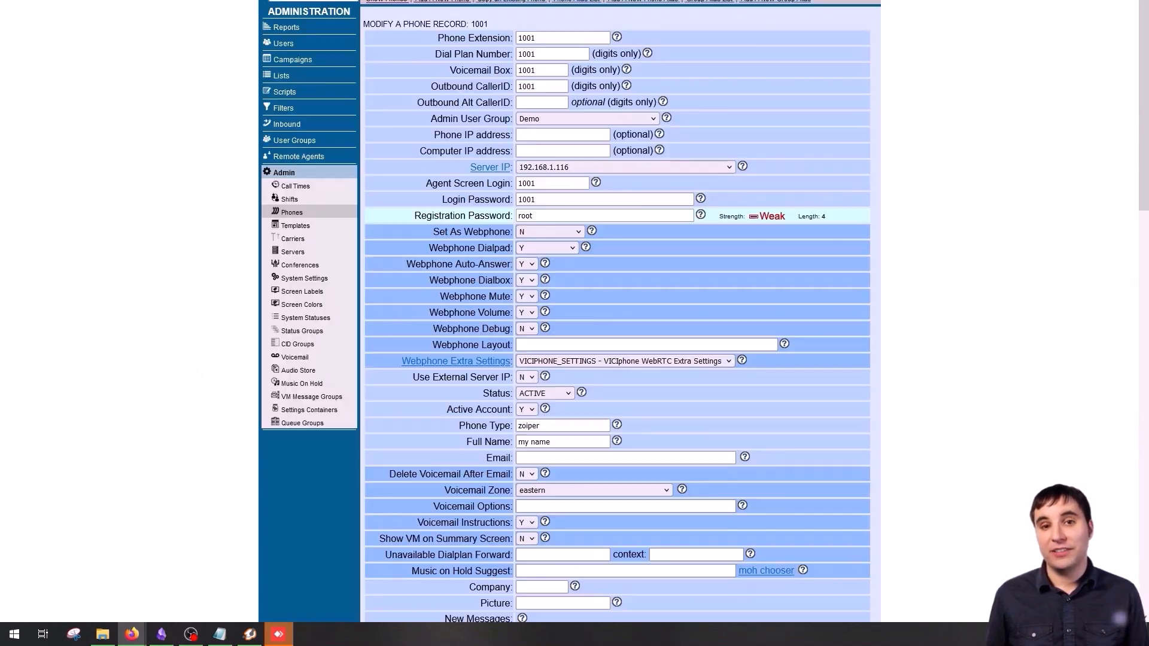
pyautogui.click(250, 635)
pyautogui.moveTo(654, 120); pyautogui.dragTo(839, 121)
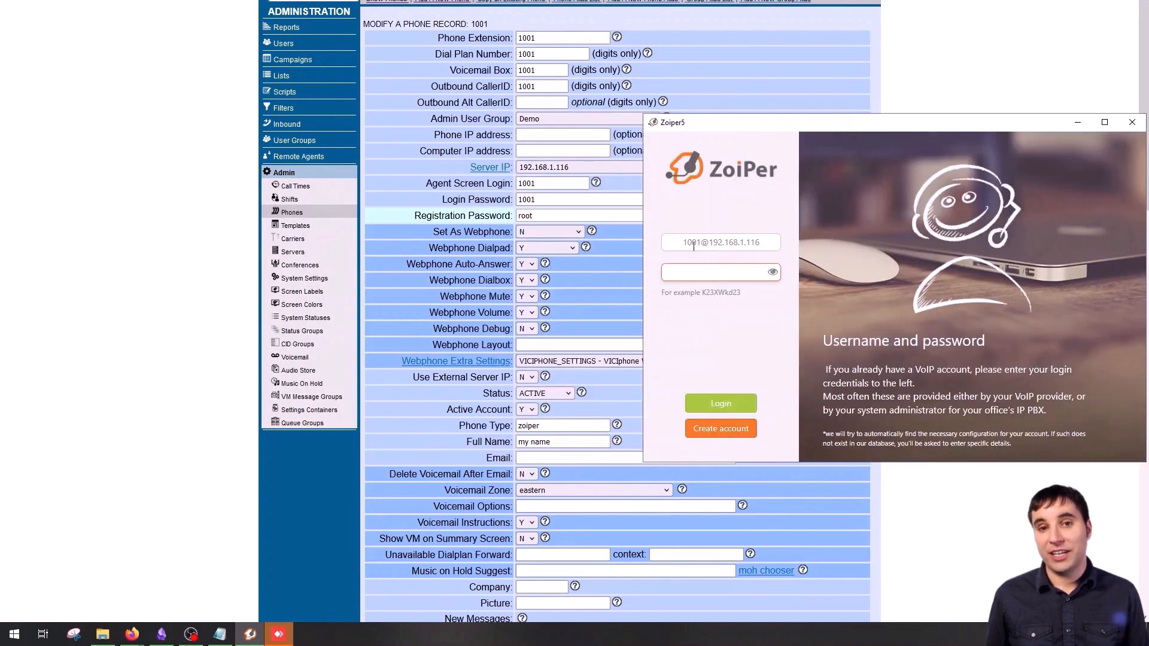
pyautogui.moveTo(708, 242); pyautogui.dragTo(771, 243)
pyautogui.click(771, 244)
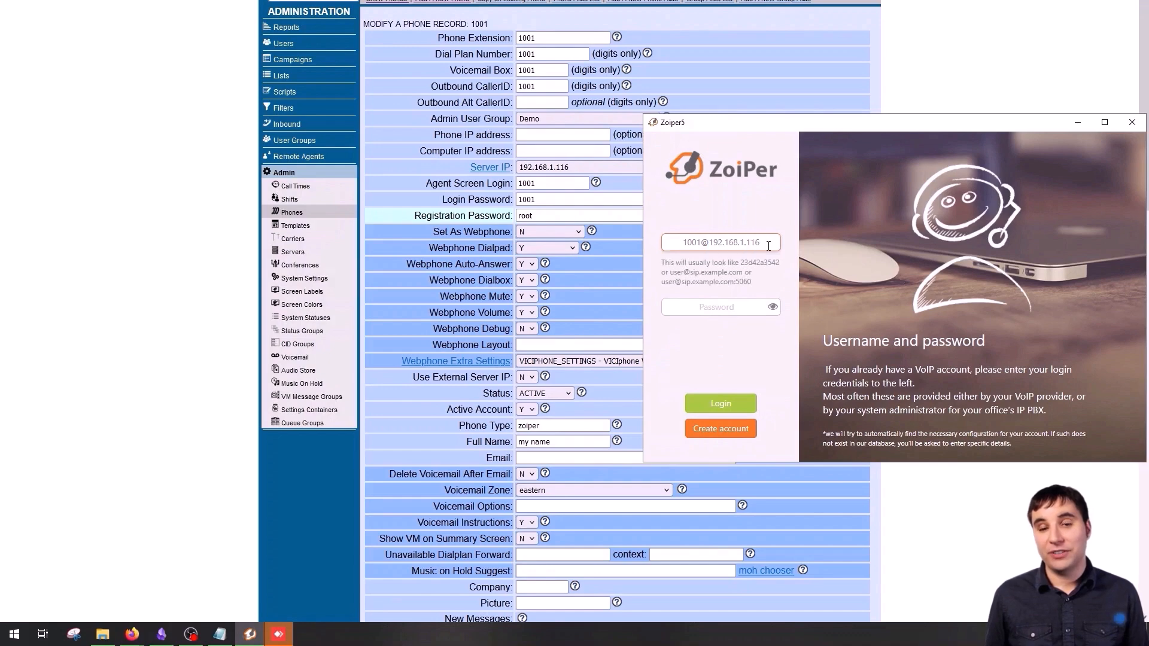
pyautogui.click(717, 307)
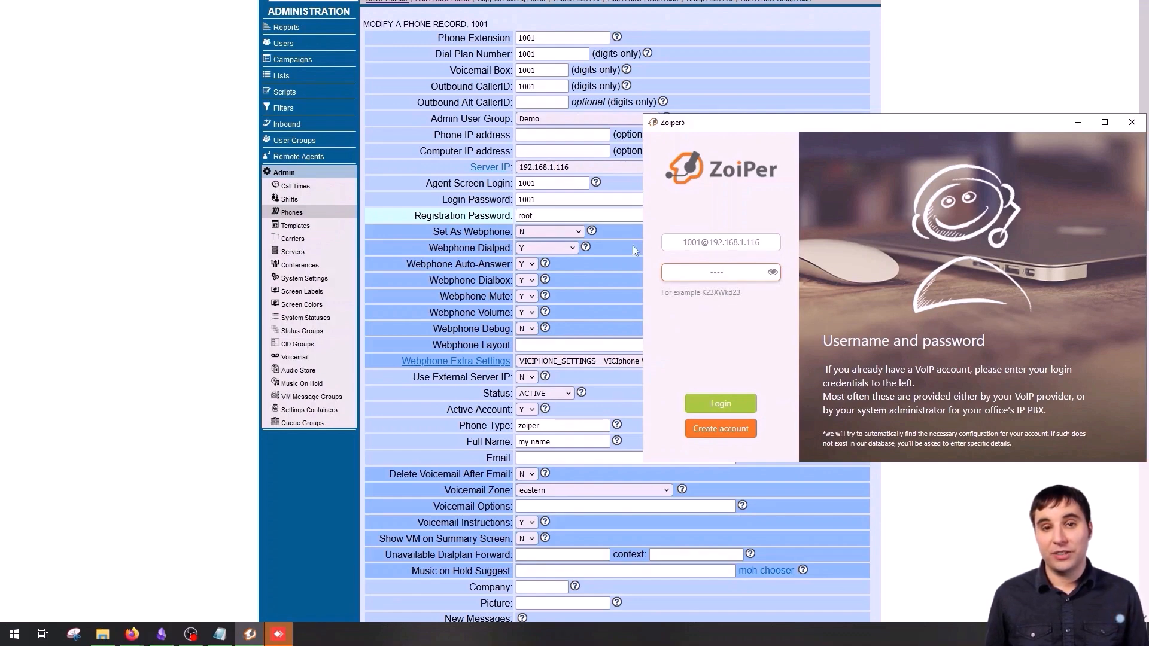
pyautogui.click(773, 272)
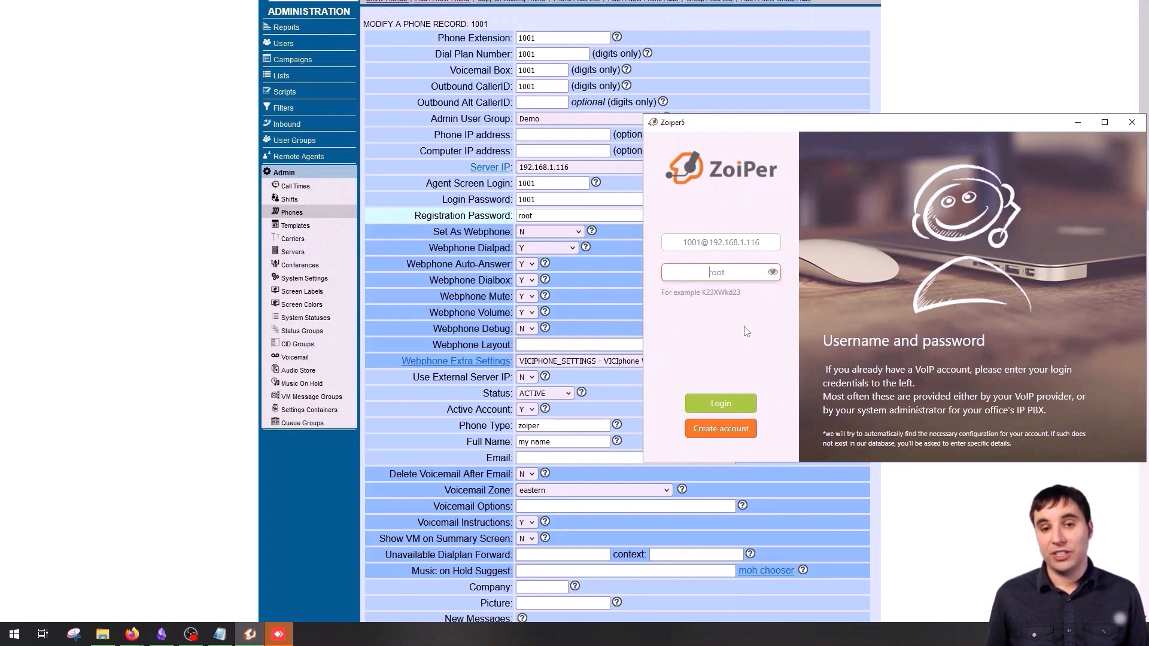
pyautogui.click(726, 402)
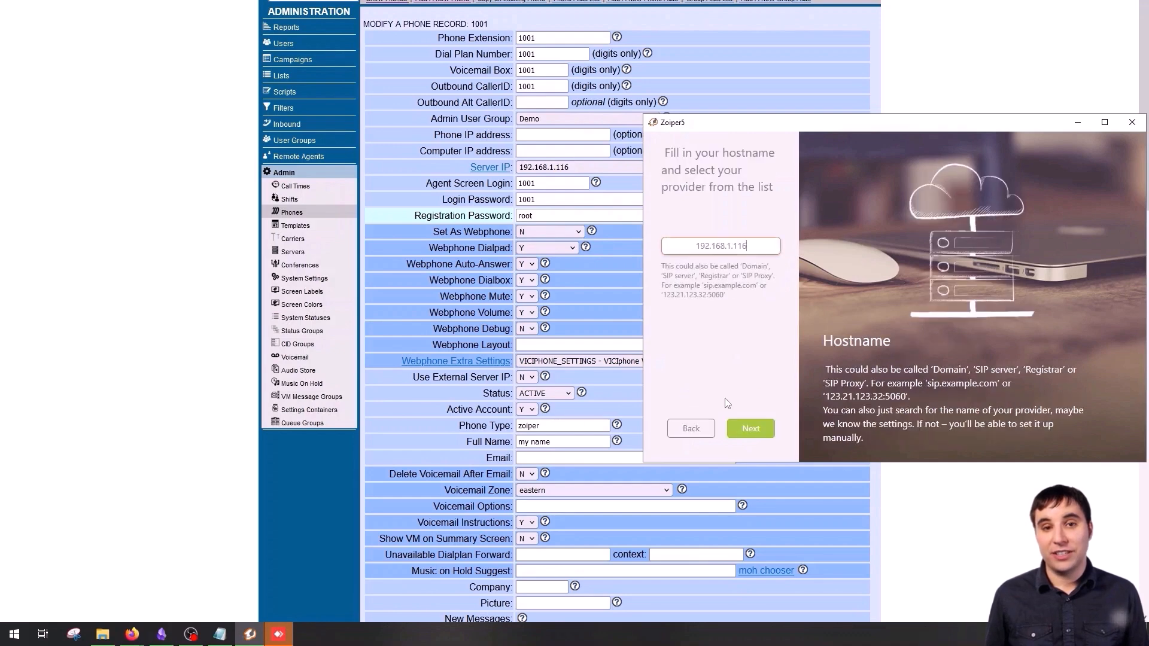
# - Step through the wizard: hostname 192.168.1.116, no authentication or proxy, SIP UDP accepted
pyautogui.click(752, 430)
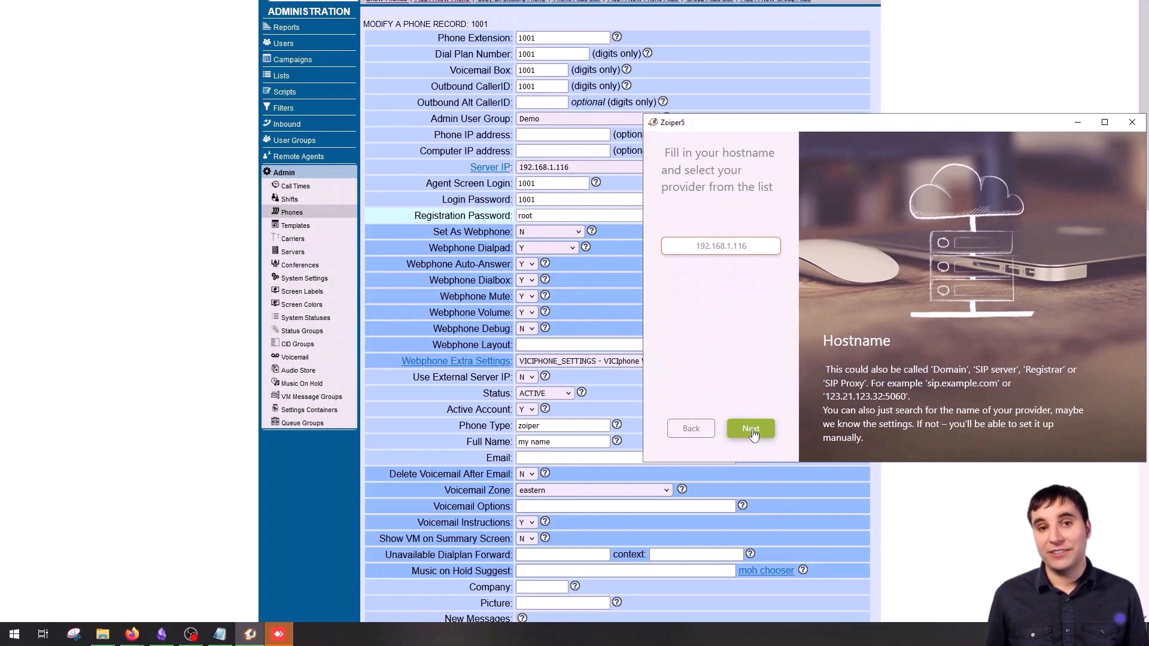
pyautogui.click(752, 431)
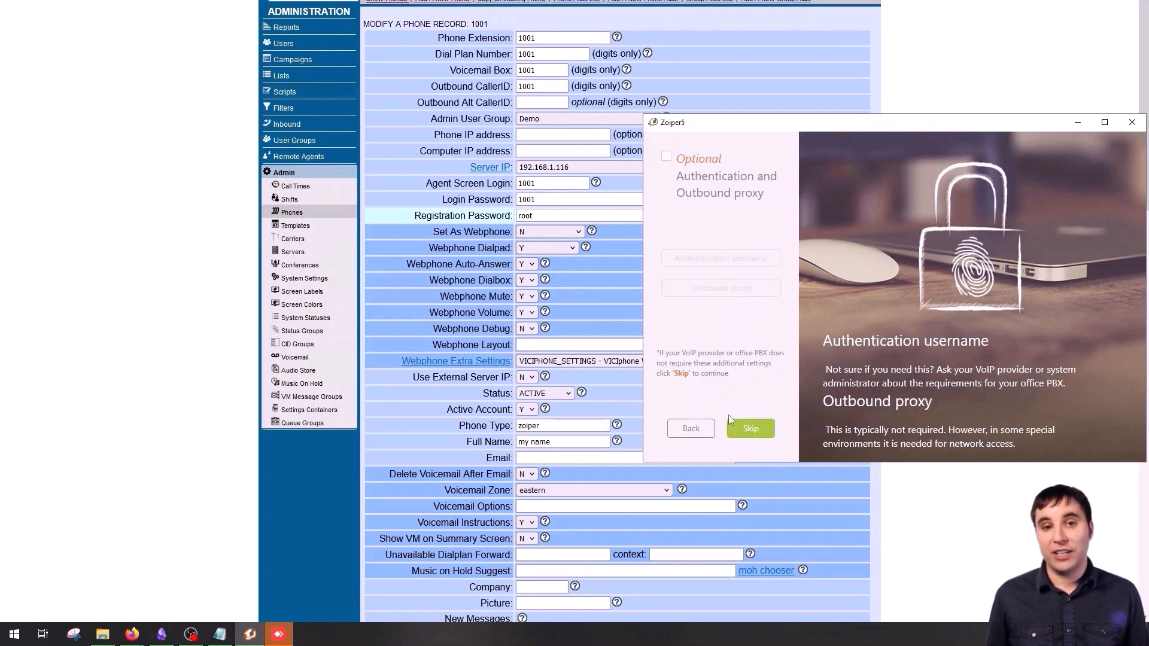
pyautogui.click(752, 430)
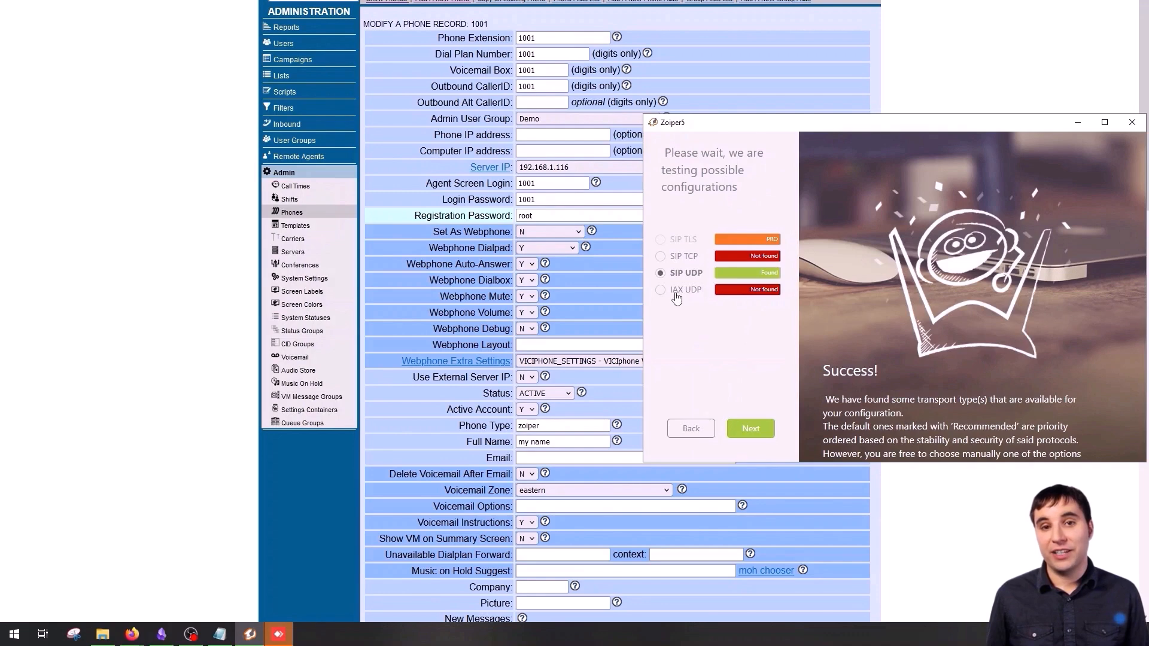
pyautogui.click(751, 430)
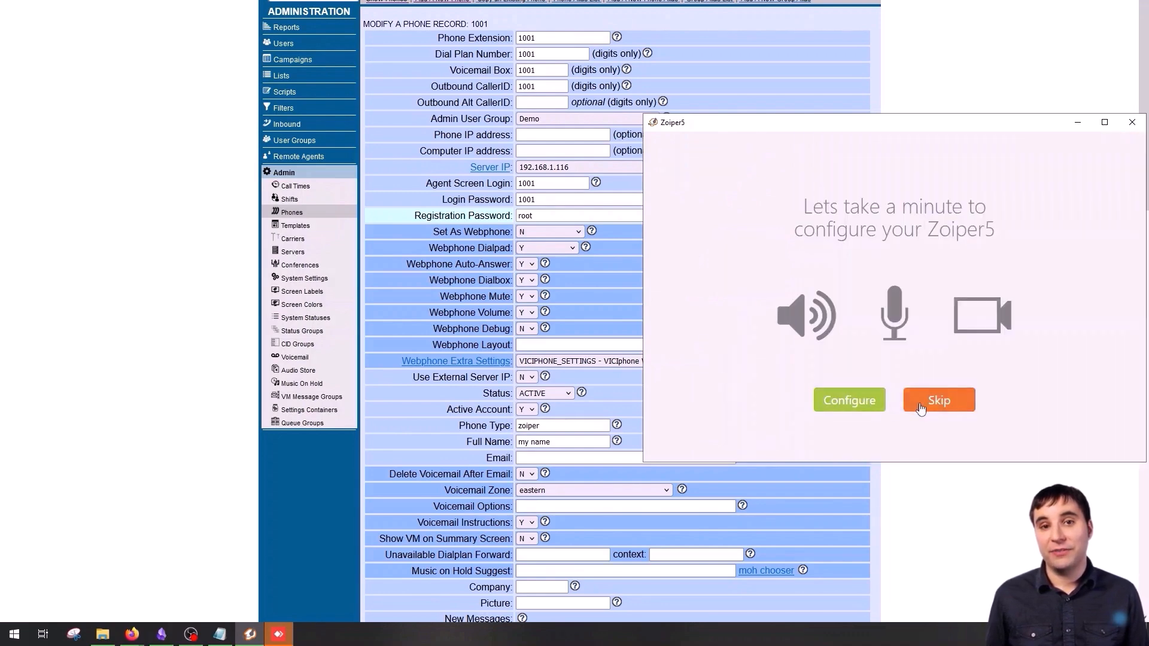
pyautogui.click(927, 406)
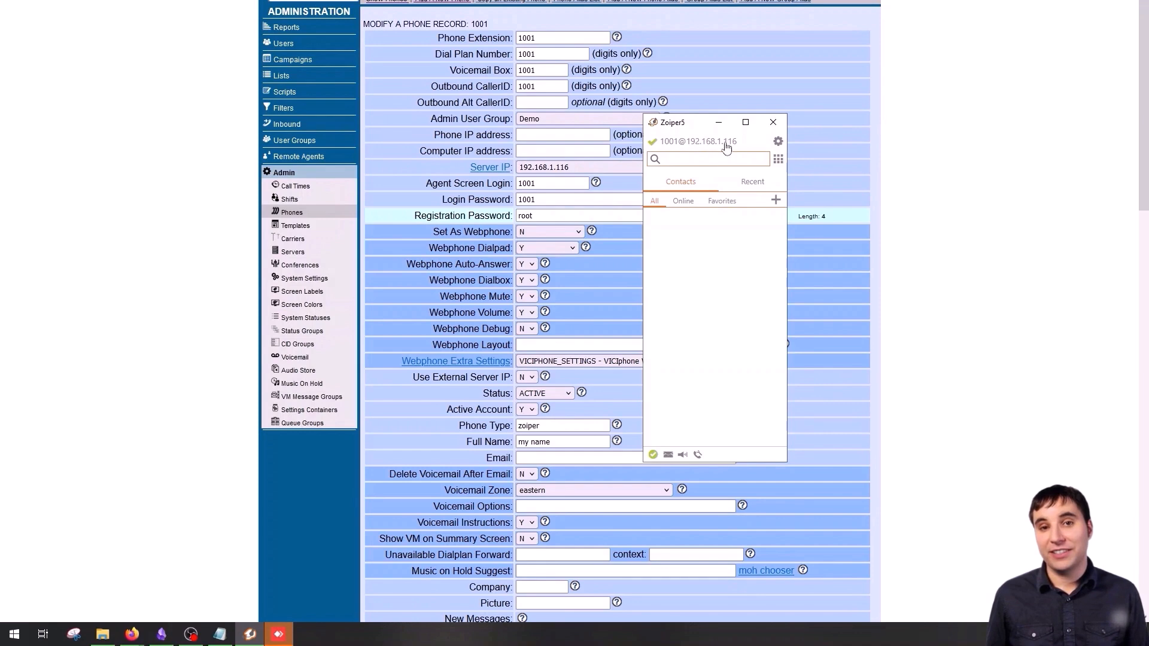
pyautogui.moveTo(681, 128); pyautogui.dragTo(958, 154)
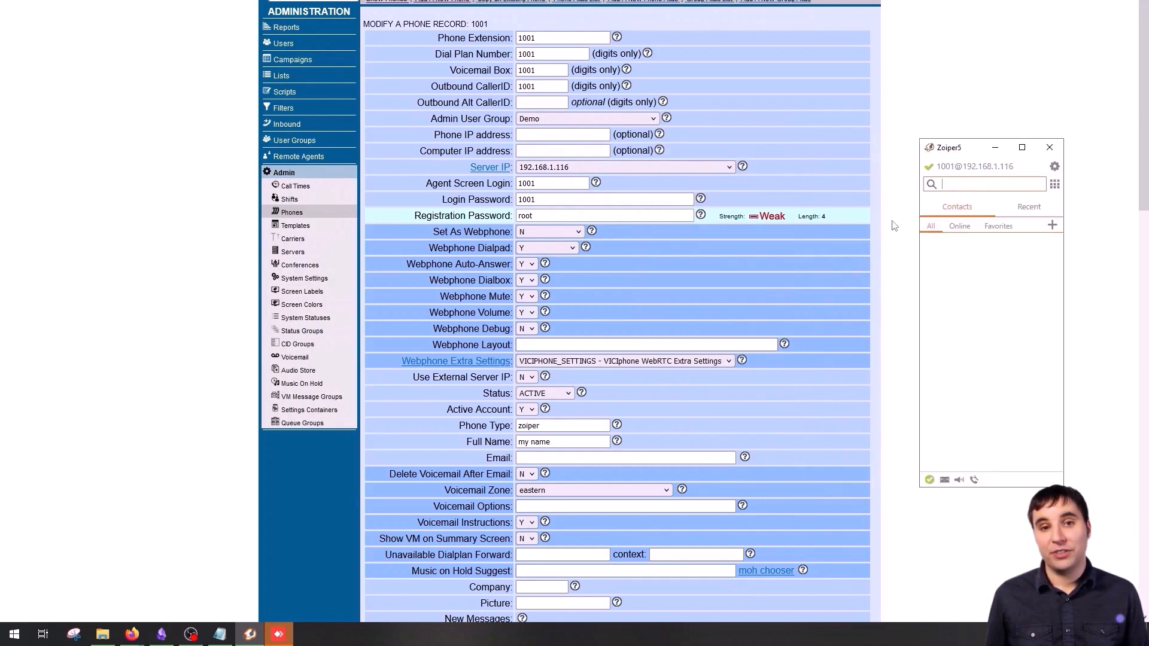